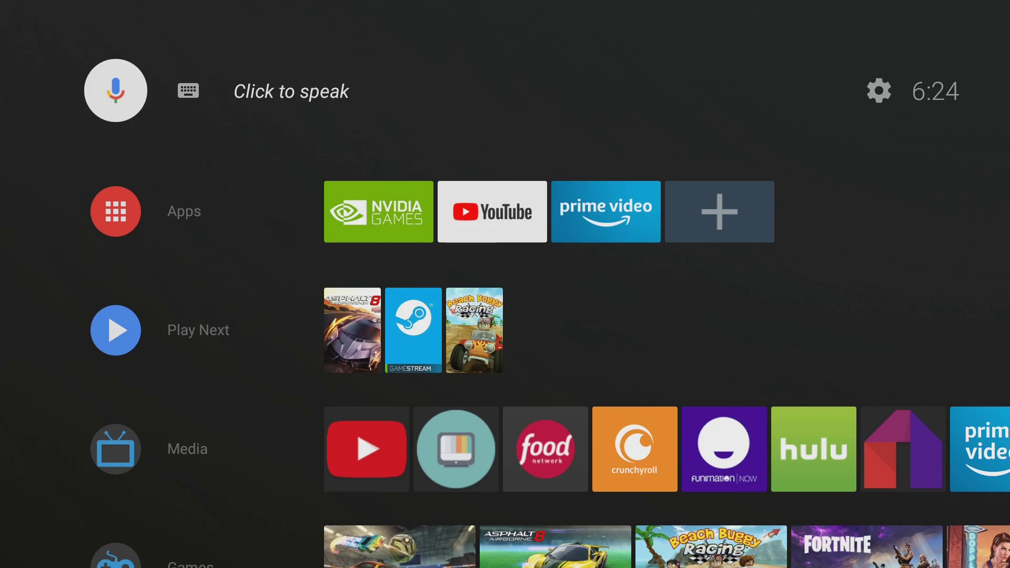
Step: Look through the home screen's channel rows from Apps to Google apps, ending at the voice search row
{"action": "key", "text": "Down"}
{"action": "key", "text": "Up"}
{"action": "key", "text": "Down"}
{"action": "key", "text": "Down"}
{"action": "key", "text": "Down"}
{"action": "key", "text": "Down"}
{"action": "key", "text": "Down"}
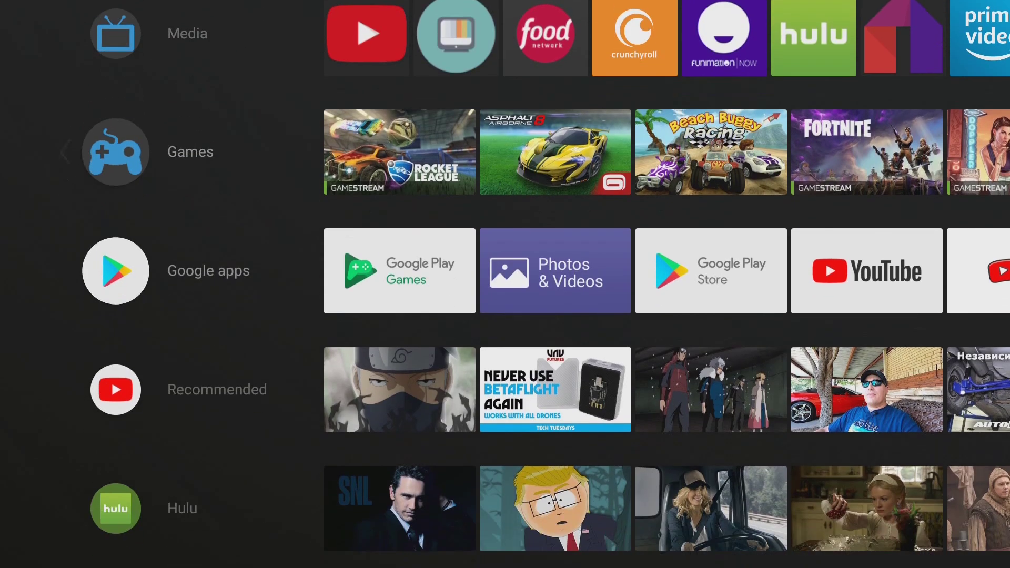
{"action": "key", "text": "Up"}
{"action": "key", "text": "Up"}
{"action": "key", "text": "Down"}
{"action": "key", "text": "Down"}
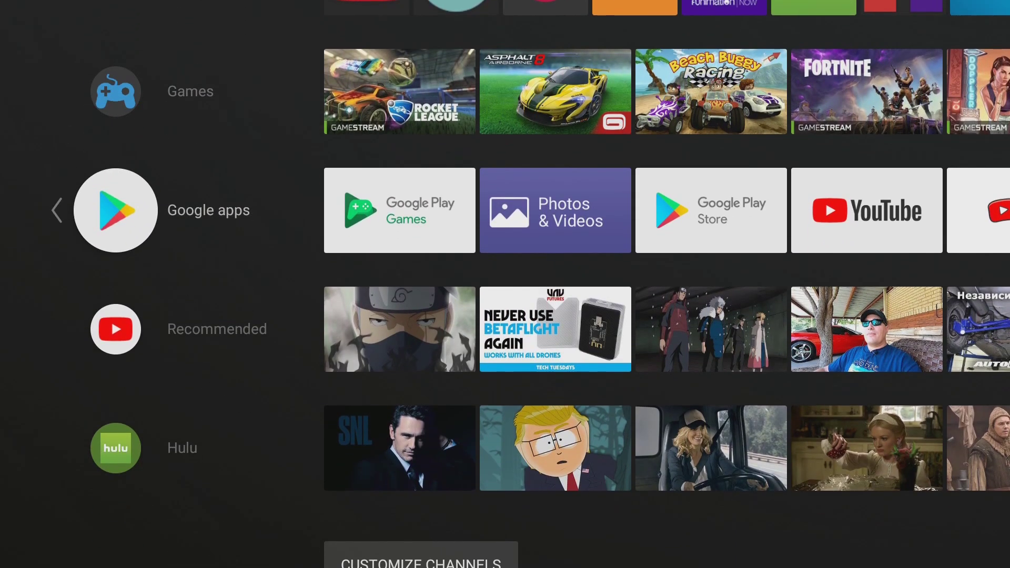
{"action": "key", "text": "Up"}
{"action": "key", "text": "Up"}
{"action": "key", "text": "Up"}
{"action": "key", "text": "Down"}
{"action": "key", "text": "Down"}
{"action": "key", "text": "Down"}
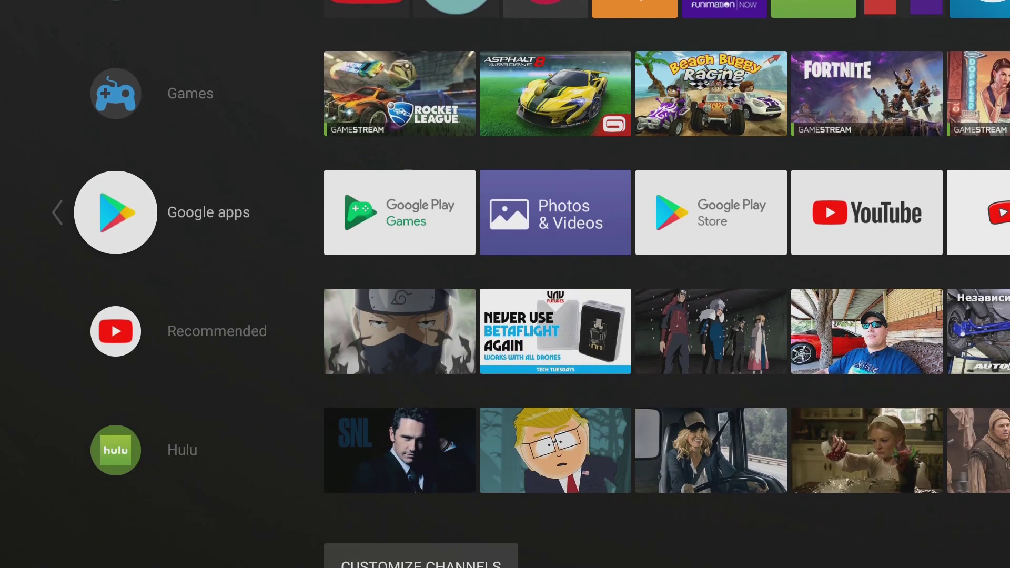
{"action": "key", "text": "Up"}
{"action": "key", "text": "Up"}
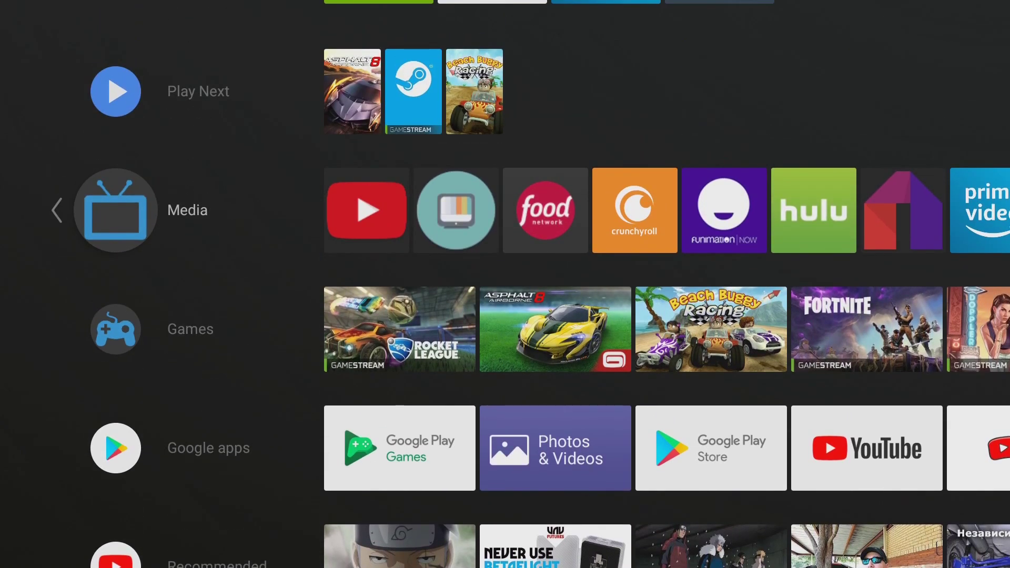
{"action": "key", "text": "Up"}
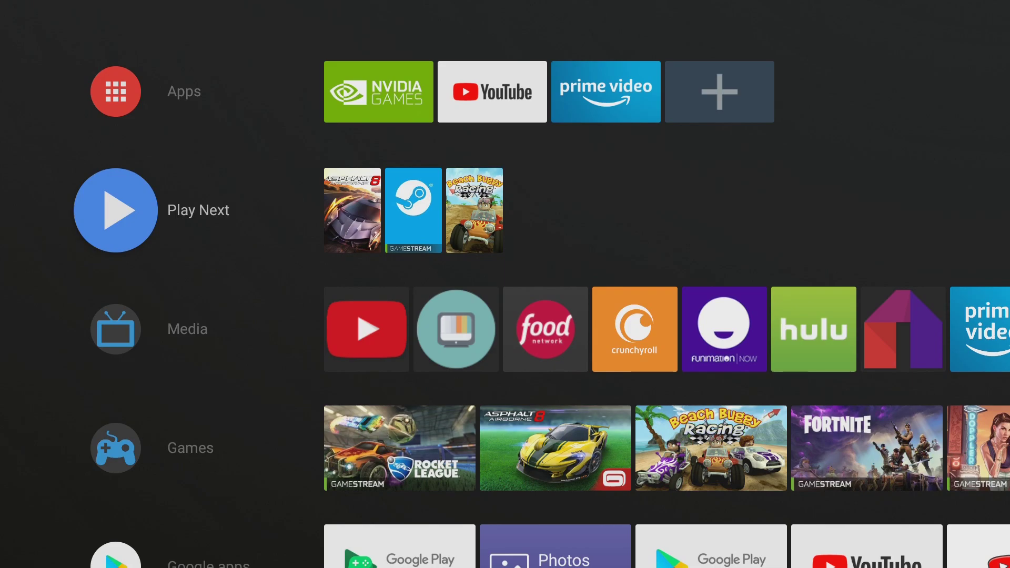
{"action": "key", "text": "Up"}
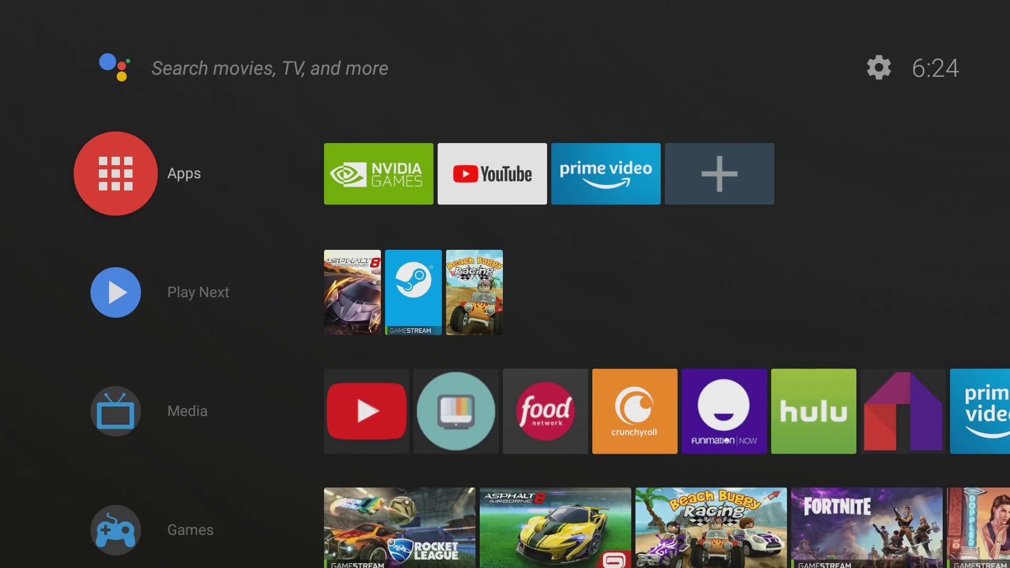
{"action": "key", "text": "Up"}
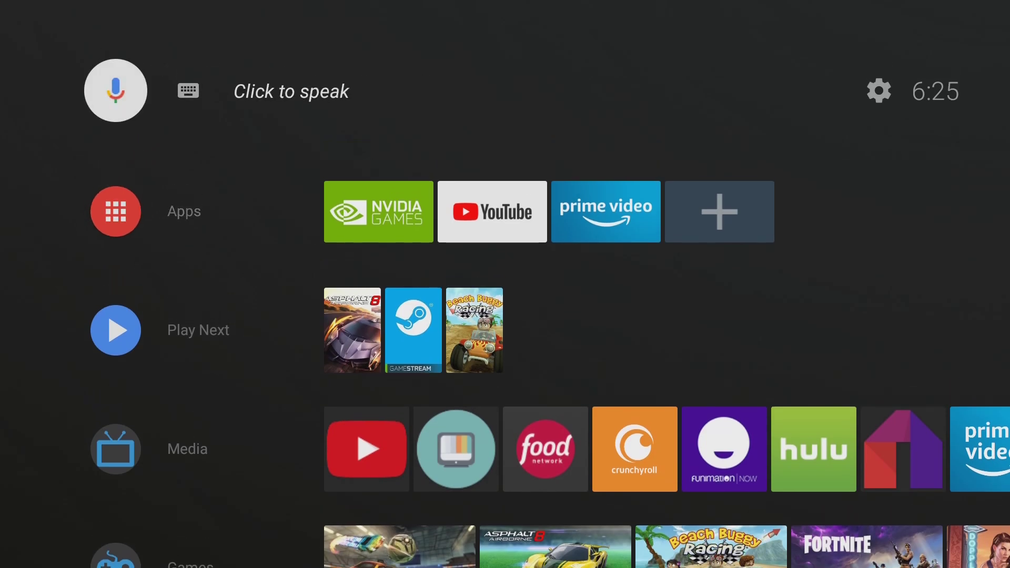
Step: Open the Customize Channels settings found below the last home screen row
{"action": "key", "text": "Down"}
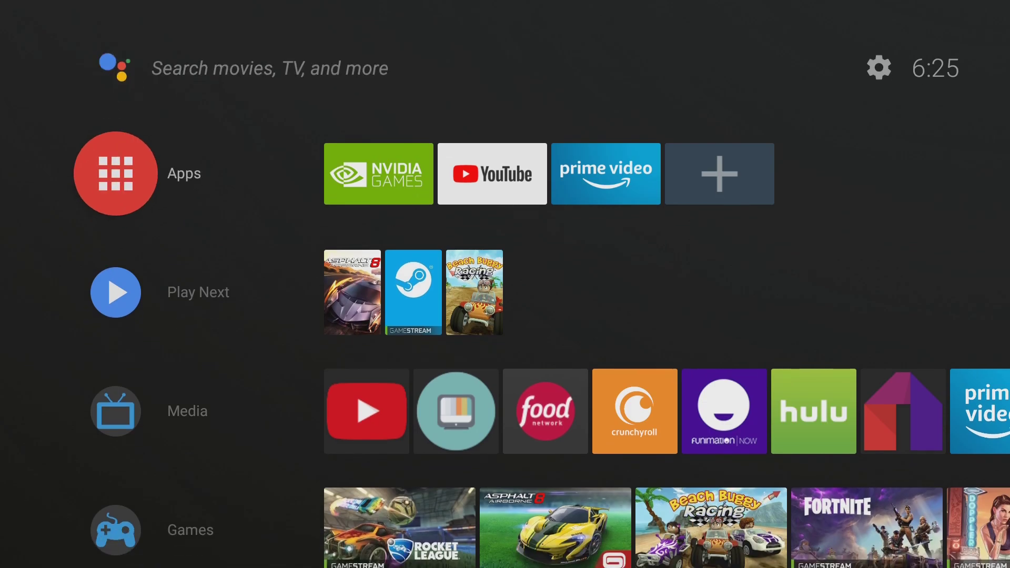
{"action": "key", "text": "Down"}
{"action": "key", "text": "Down"}
{"action": "key", "text": "Up"}
{"action": "key", "text": "Up"}
{"action": "key", "text": "Down"}
{"action": "key", "text": "Down"}
{"action": "key", "text": "Down"}
{"action": "key", "text": "Down"}
{"action": "key", "text": "Down"}
{"action": "key", "text": "Down"}
{"action": "key", "text": "Down"}
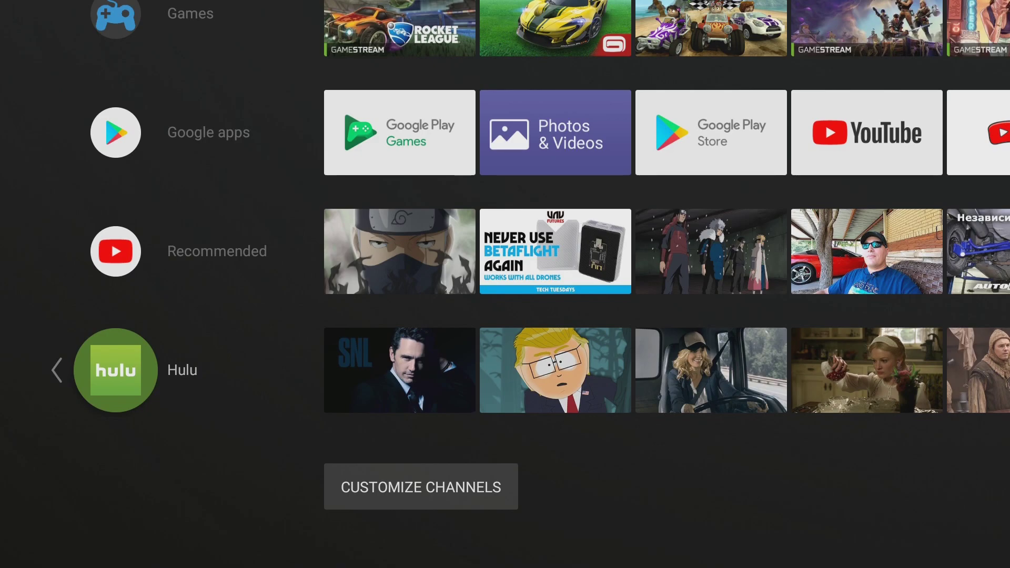
{"action": "key", "text": "Down"}
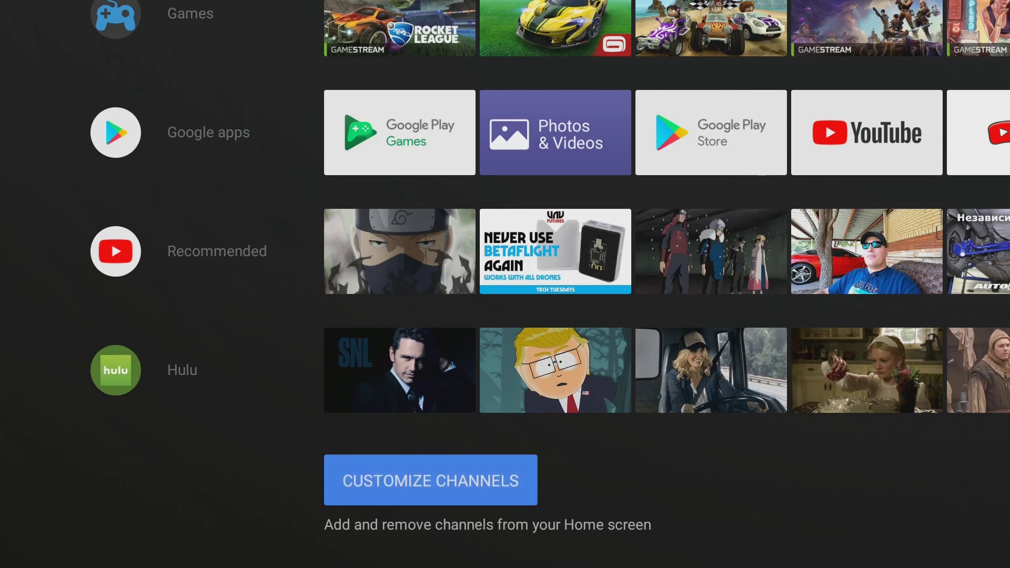
{"action": "key", "text": "Return"}
Step: Review which apps offer home screen channels, from Hulu down to YT Kids
{"action": "key", "text": "Down"}
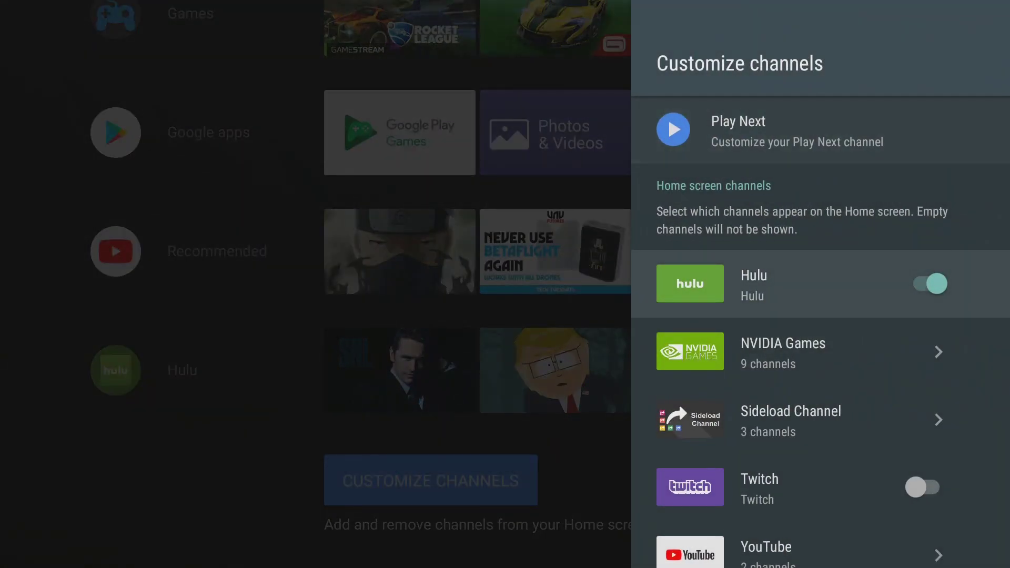
{"action": "key", "text": "Down"}
{"action": "key", "text": "Down"}
{"action": "key", "text": "Down"}
{"action": "key", "text": "Down"}
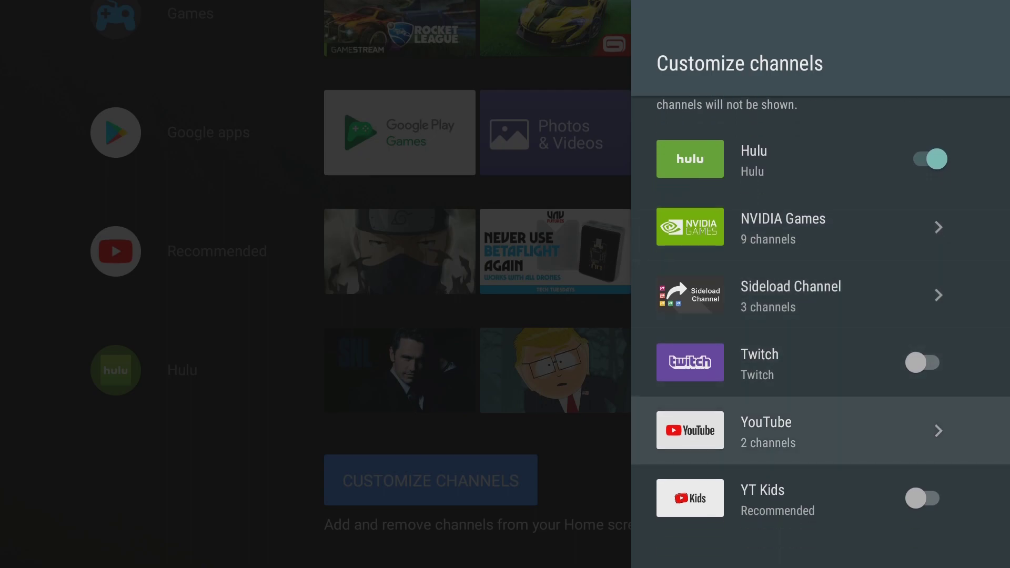
{"action": "key", "text": "Down"}
{"action": "key", "text": "Up"}
{"action": "key", "text": "Up"}
{"action": "key", "text": "Up"}
{"action": "key", "text": "Up"}
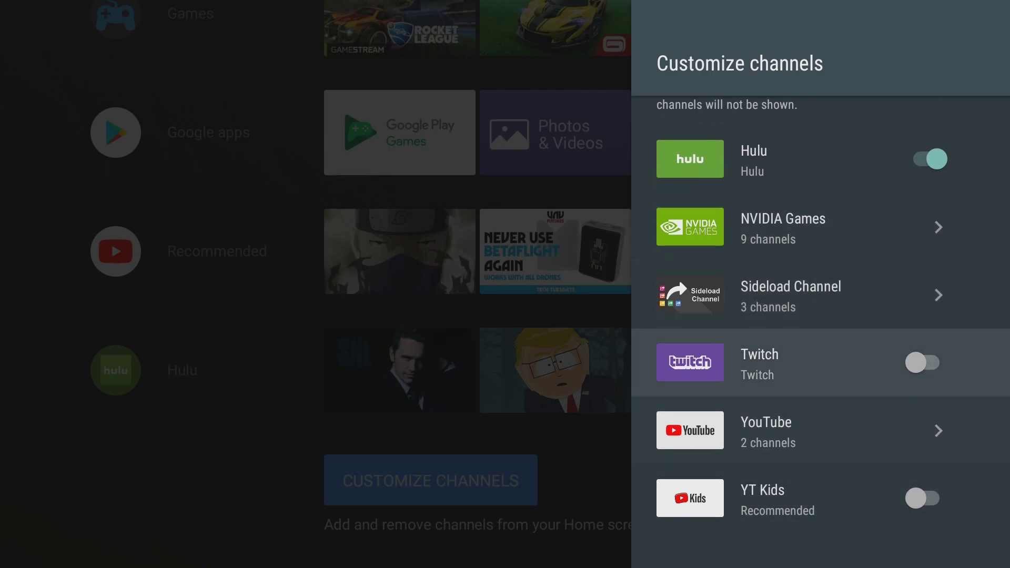
{"action": "key", "text": "Down"}
{"action": "key", "text": "Up"}
Step: Review the channel options offered by NVIDIA Games and return to the home screen
{"action": "key", "text": "Return"}
{"action": "key", "text": "Down"}
{"action": "key", "text": "Down"}
{"action": "key", "text": "Down"}
{"action": "key", "text": "Down"}
{"action": "key", "text": "Down"}
{"action": "key", "text": "Down"}
{"action": "key", "text": "Down"}
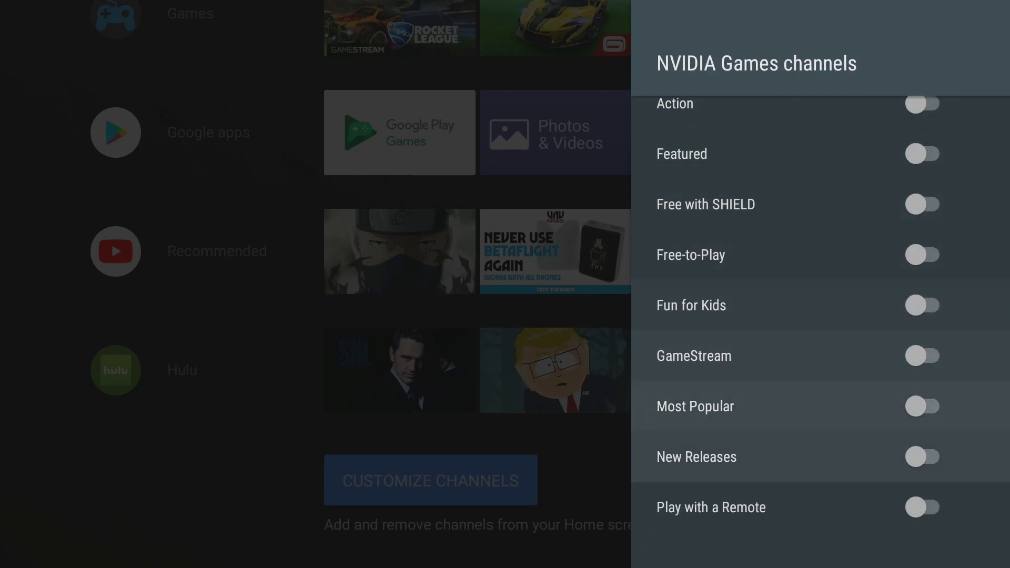
{"action": "key", "text": "Escape"}
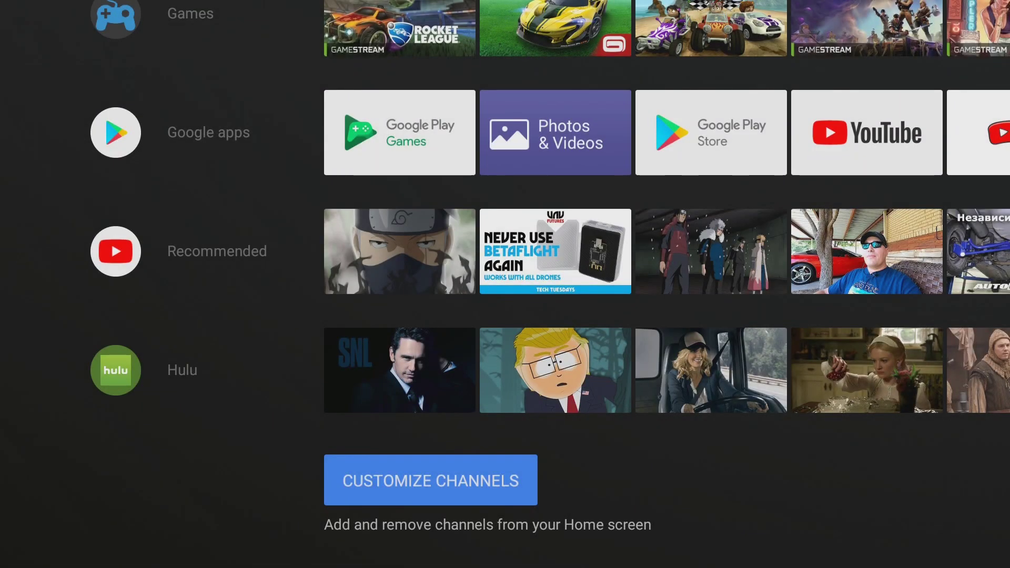
Step: Go back up the home screen and open the full list of installed apps
{"action": "key", "text": "Up"}
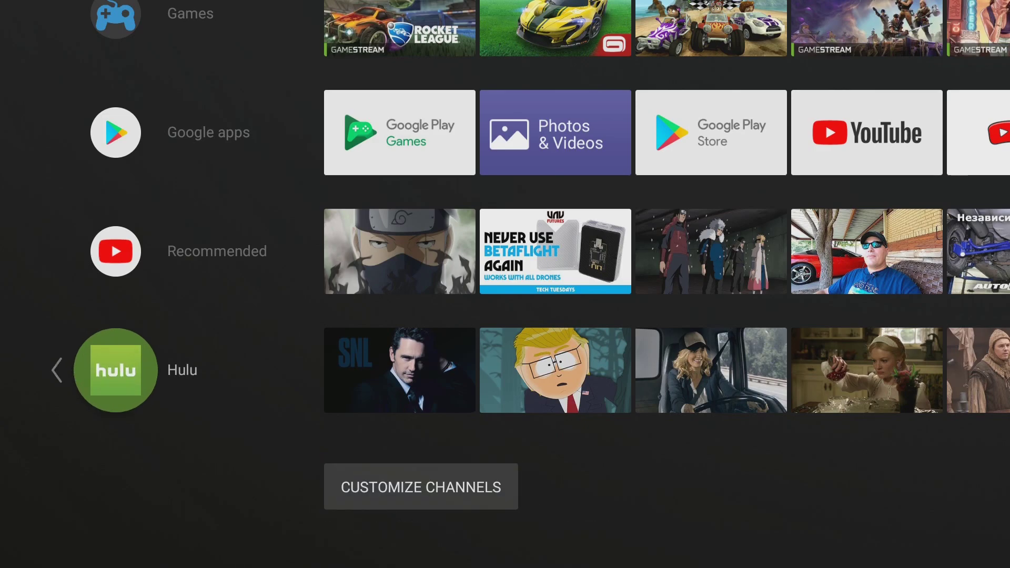
{"action": "key", "text": "Up"}
{"action": "key", "text": "Up"}
{"action": "key", "text": "Up"}
{"action": "key", "text": "Up"}
{"action": "key", "text": "Up"}
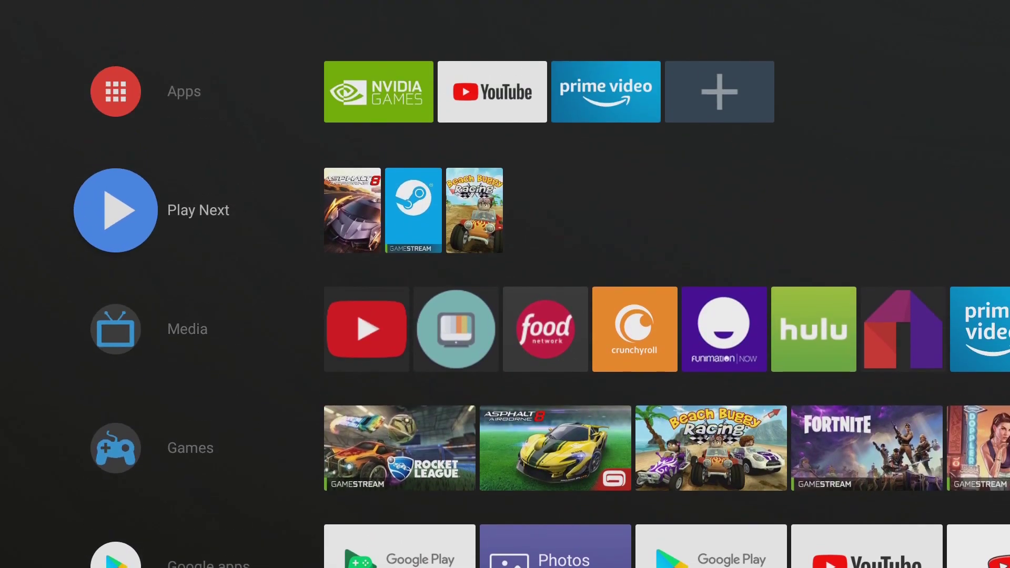
{"action": "key", "text": "Up"}
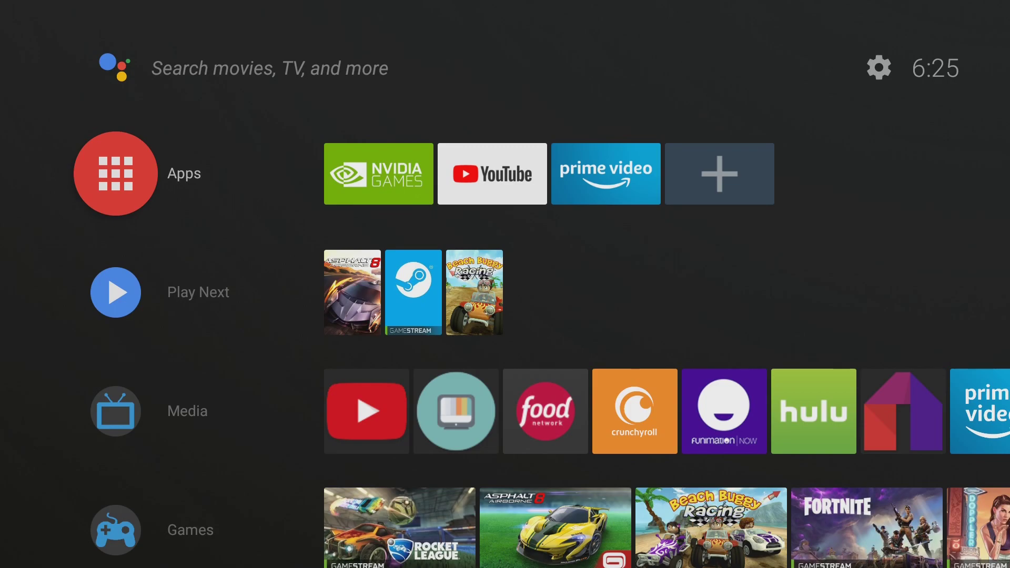
{"action": "key", "text": "Return"}
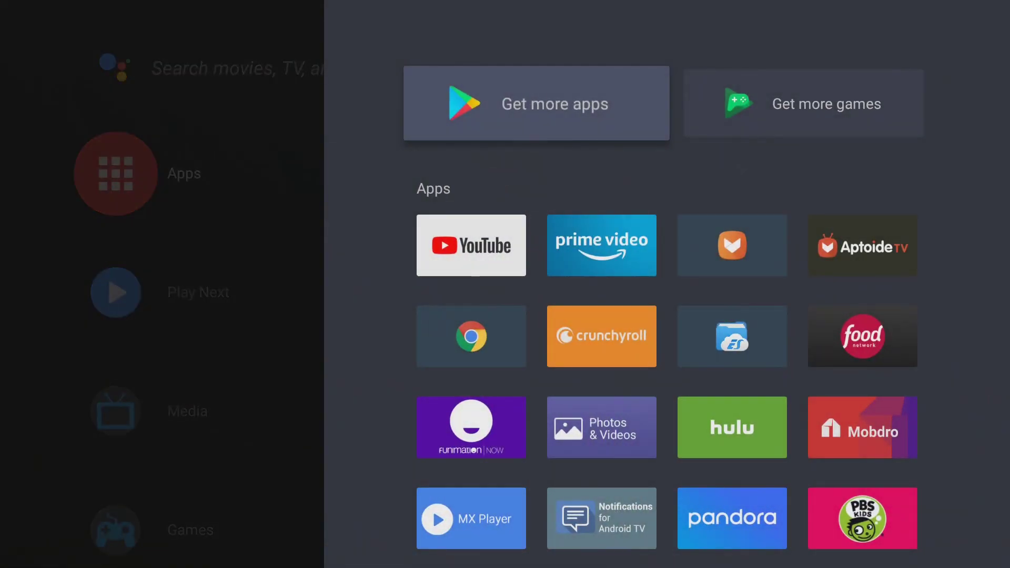
Step: Look through the installed apps from YouTube down to YesPlayer
{"action": "key", "text": "Down"}
{"action": "key", "text": "Down"}
{"action": "key", "text": "Down"}
{"action": "key", "text": "Down"}
{"action": "key", "text": "Down"}
{"action": "key", "text": "Down"}
{"action": "key", "text": "Up"}
{"action": "key", "text": "Up"}
{"action": "key", "text": "Down"}
{"action": "key", "text": "Down"}
{"action": "key", "text": "Down"}
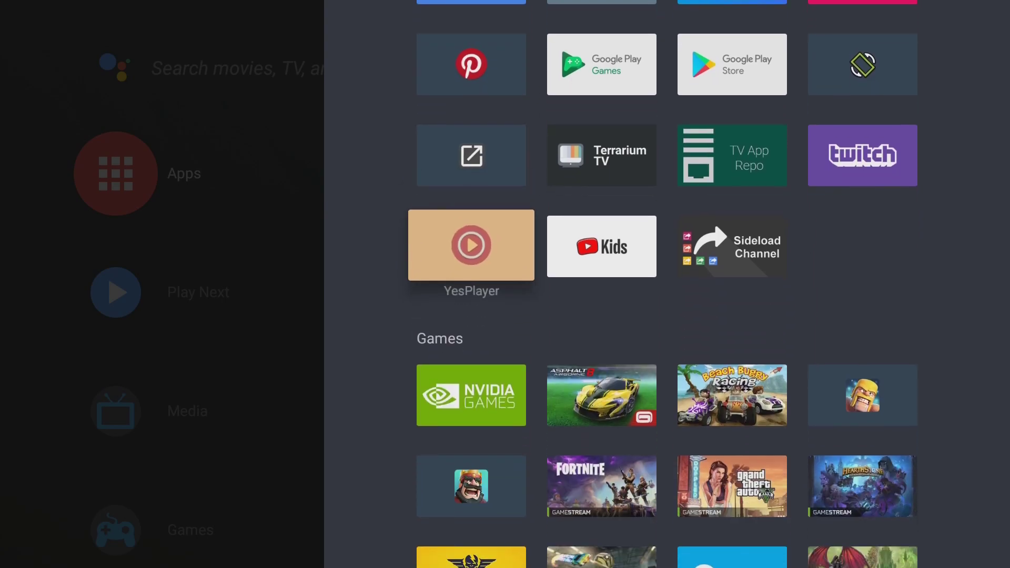
{"action": "key", "text": "Up"}
{"action": "key", "text": "Up"}
{"action": "key", "text": "Up"}
{"action": "key", "text": "Up"}
{"action": "key", "text": "Up"}
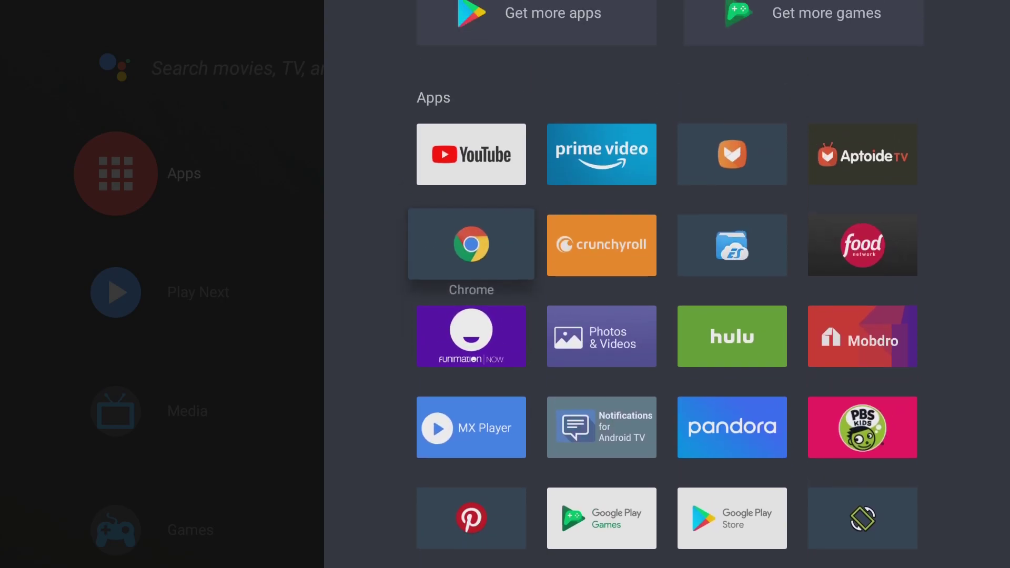
Step: Locate Sideload Launcher among the installed apps
{"action": "key", "text": "Down"}
{"action": "key", "text": "Down"}
{"action": "key", "text": "Down"}
{"action": "key", "text": "Down"}
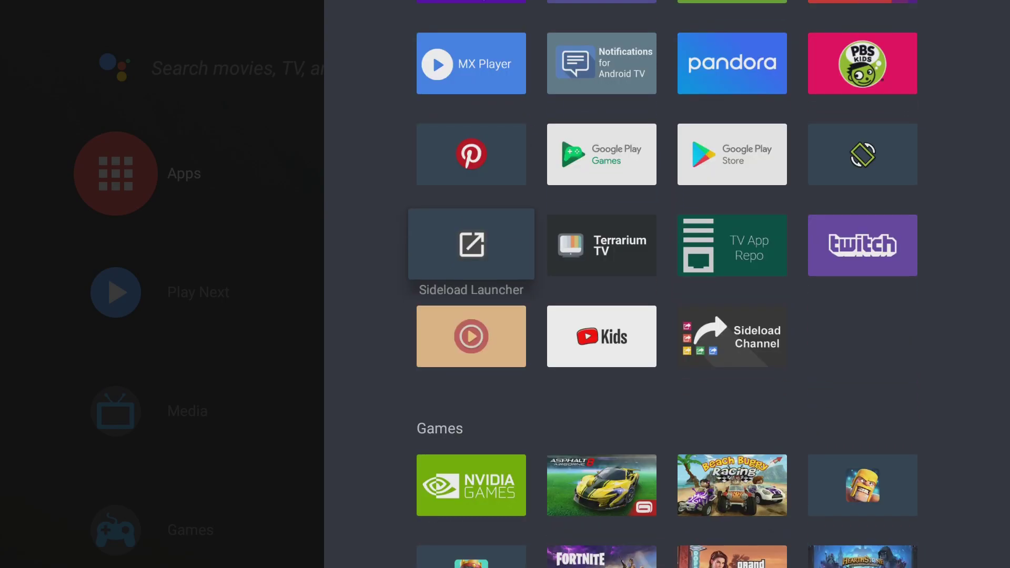
{"action": "key", "text": "Up"}
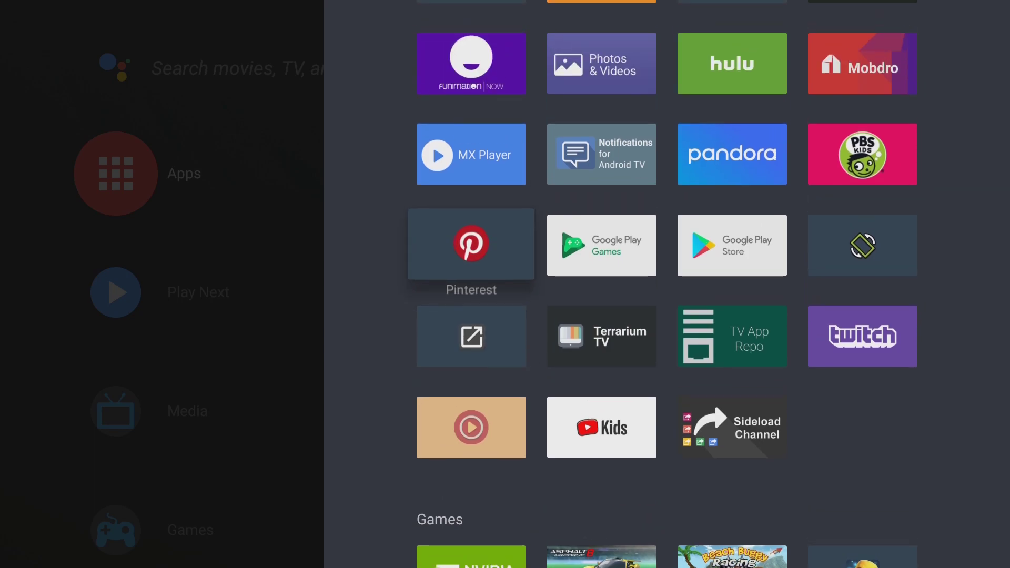
{"action": "key", "text": "Down"}
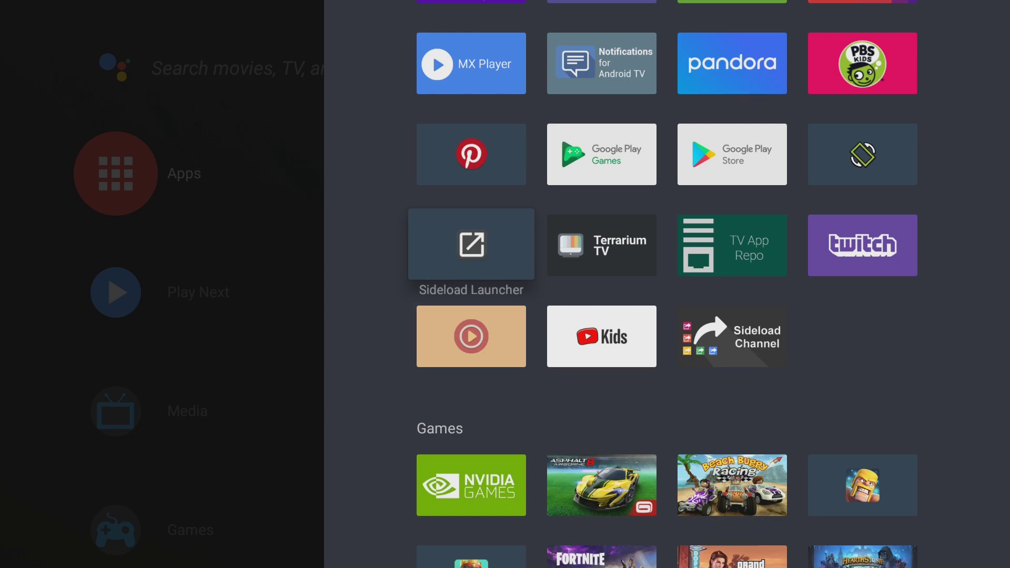
Step: Examine the installed apps list again from YouTube through the whole Games section
{"action": "key", "text": "Up"}
{"action": "key", "text": "Up"}
{"action": "key", "text": "Up"}
{"action": "key", "text": "Up"}
{"action": "key", "text": "Up"}
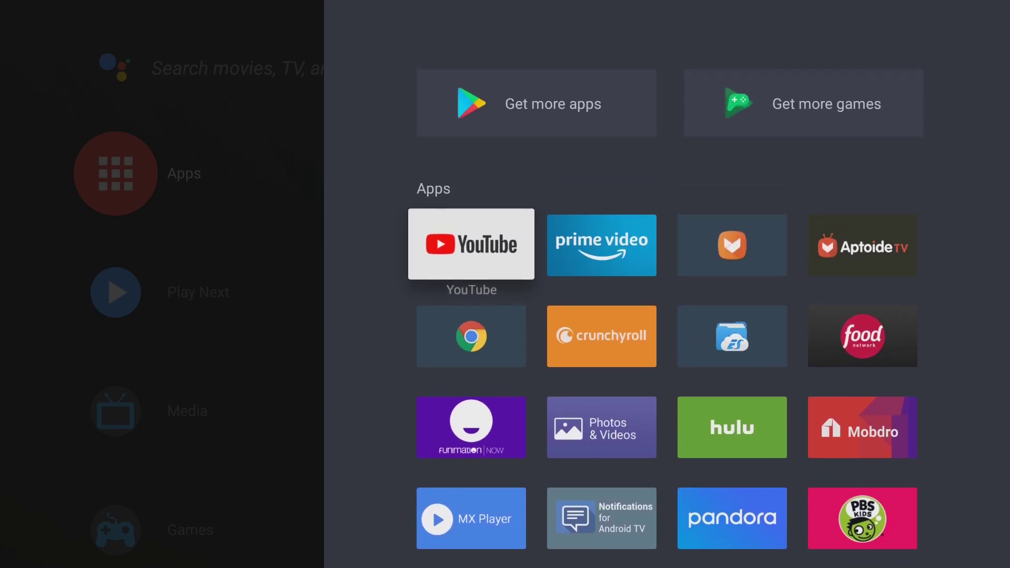
{"action": "key", "text": "Down"}
{"action": "key", "text": "Down"}
{"action": "key", "text": "Down"}
{"action": "key", "text": "Down"}
{"action": "key", "text": "Down"}
{"action": "key", "text": "Down"}
{"action": "key", "text": "Down"}
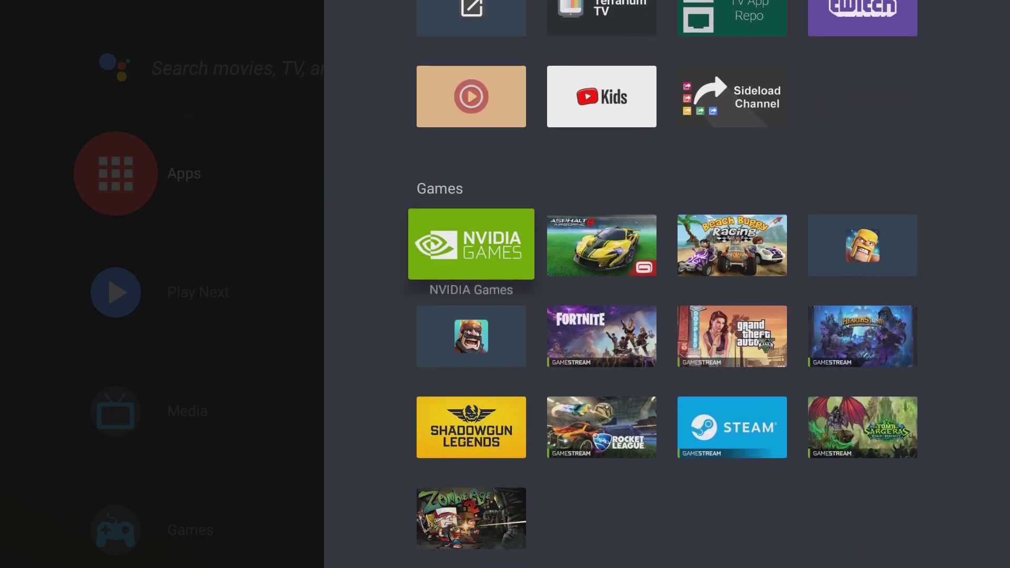
{"action": "key", "text": "Down"}
{"action": "key", "text": "Down"}
{"action": "key", "text": "Down"}
{"action": "key", "text": "Up"}
{"action": "key", "text": "Up"}
{"action": "key", "text": "Up"}
{"action": "key", "text": "Up"}
{"action": "key", "text": "Up"}
{"action": "key", "text": "Up"}
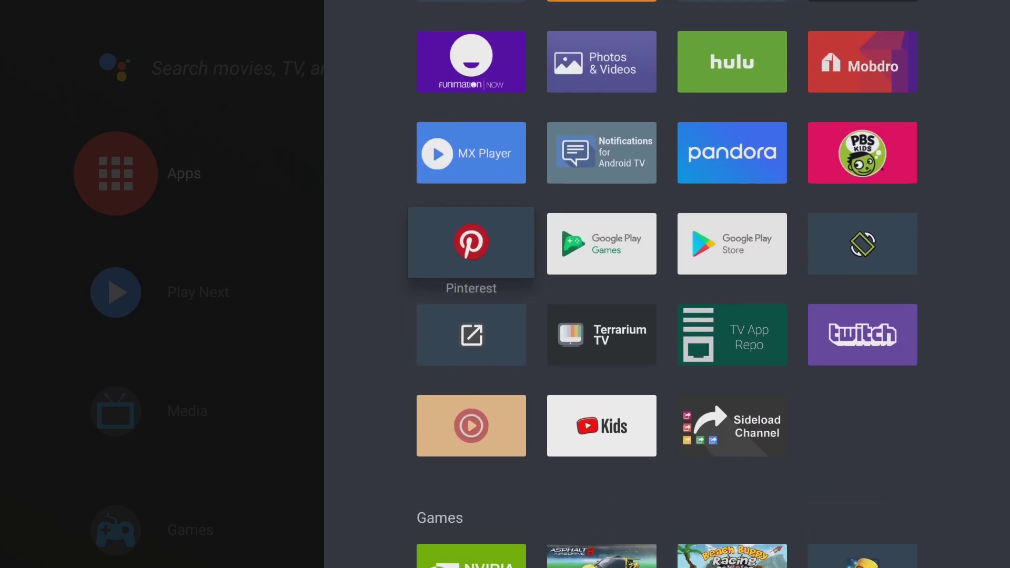
Step: View the Google Play page for getting more games, then return to the installed apps list
{"action": "key", "text": "Up"}
{"action": "key", "text": "Up"}
{"action": "key", "text": "Up"}
{"action": "key", "text": "Up"}
{"action": "key", "text": "Up"}
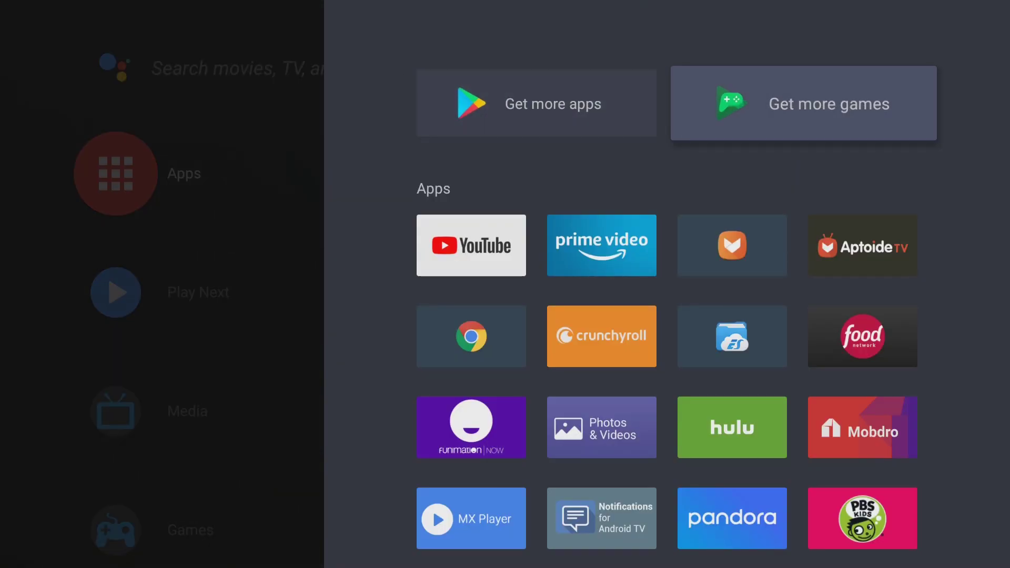
{"action": "key", "text": "Return"}
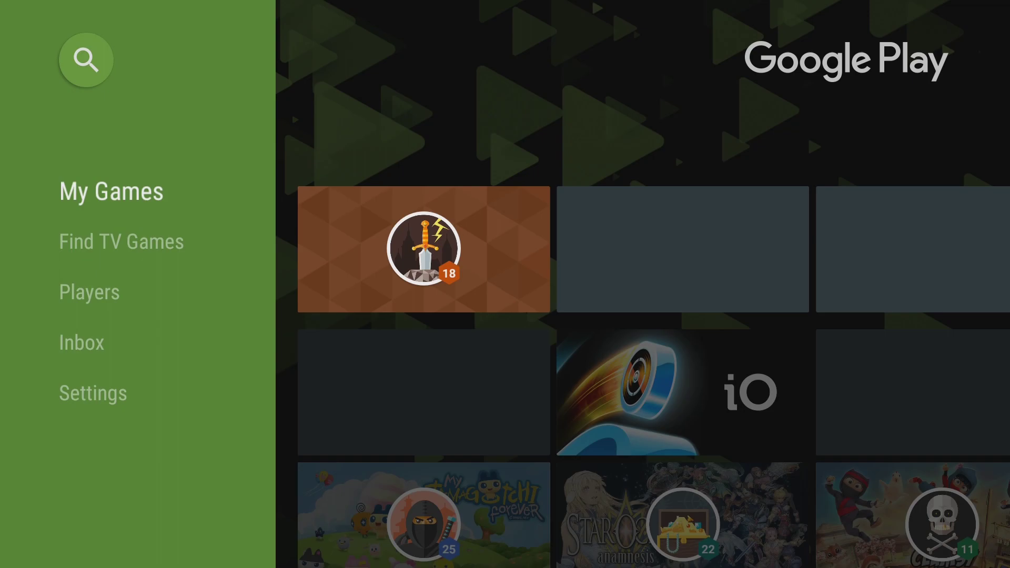
{"action": "key", "text": "Down"}
{"action": "key", "text": "Escape"}
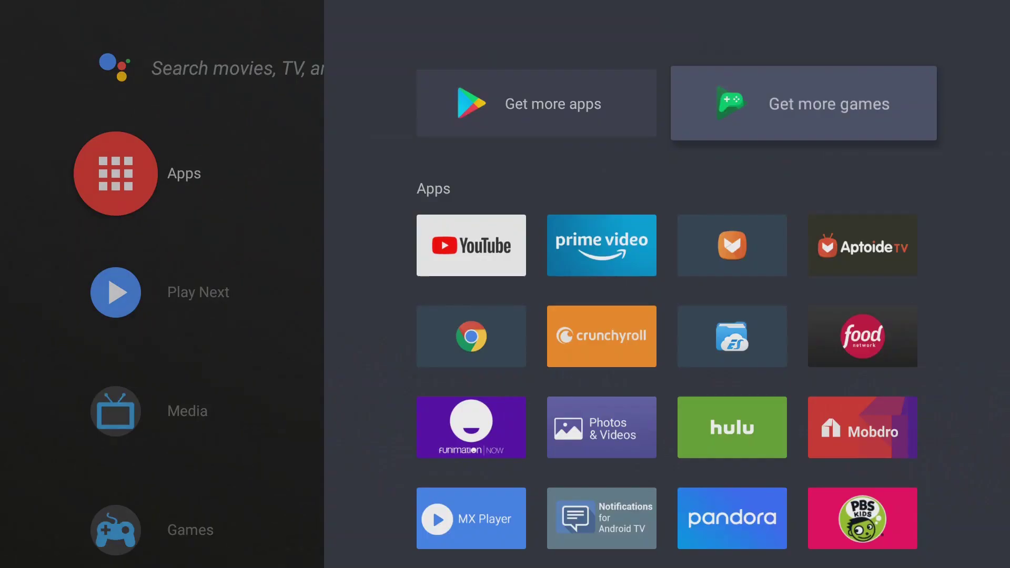
Step: Leave the installed apps list and open the device's Settings from the home screen
{"action": "key", "text": "Down"}
{"action": "key", "text": "Down"}
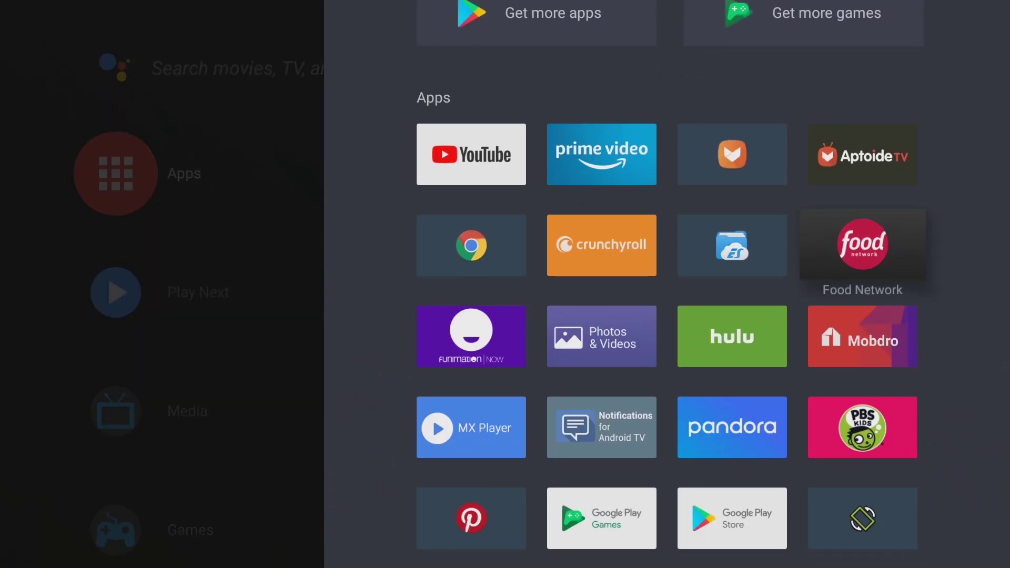
{"action": "key", "text": "Escape"}
{"action": "key", "text": "Up"}
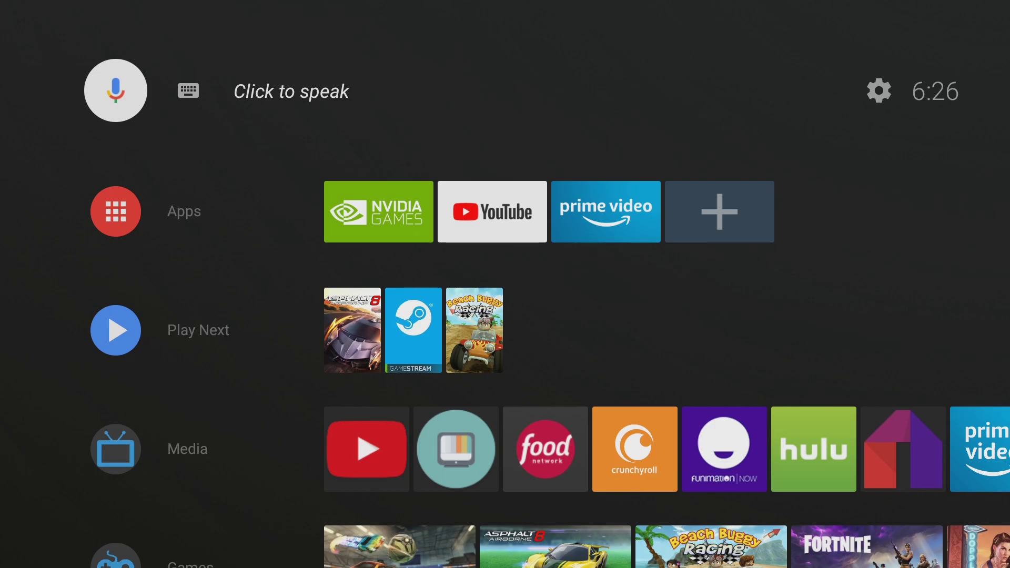
{"action": "key", "text": "XF86AudioRaiseVolume"}
{"action": "key", "text": "Right"}
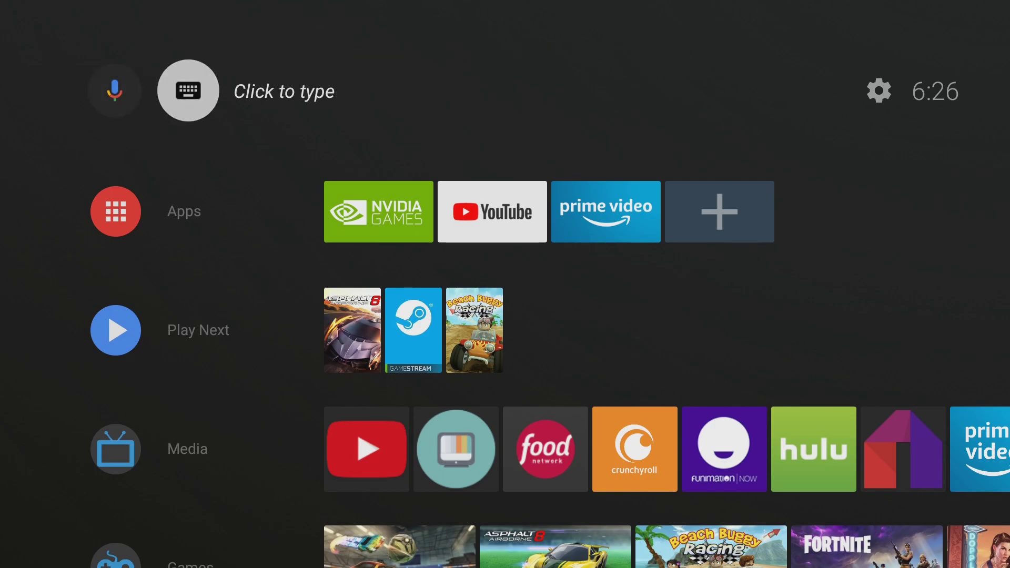
{"action": "key", "text": "Right"}
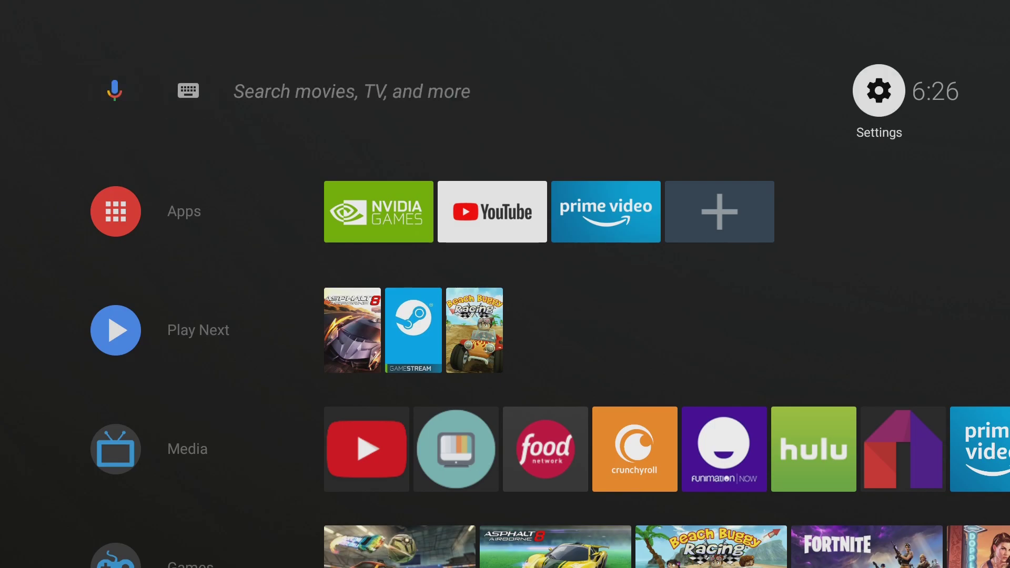
{"action": "key", "text": "Return"}
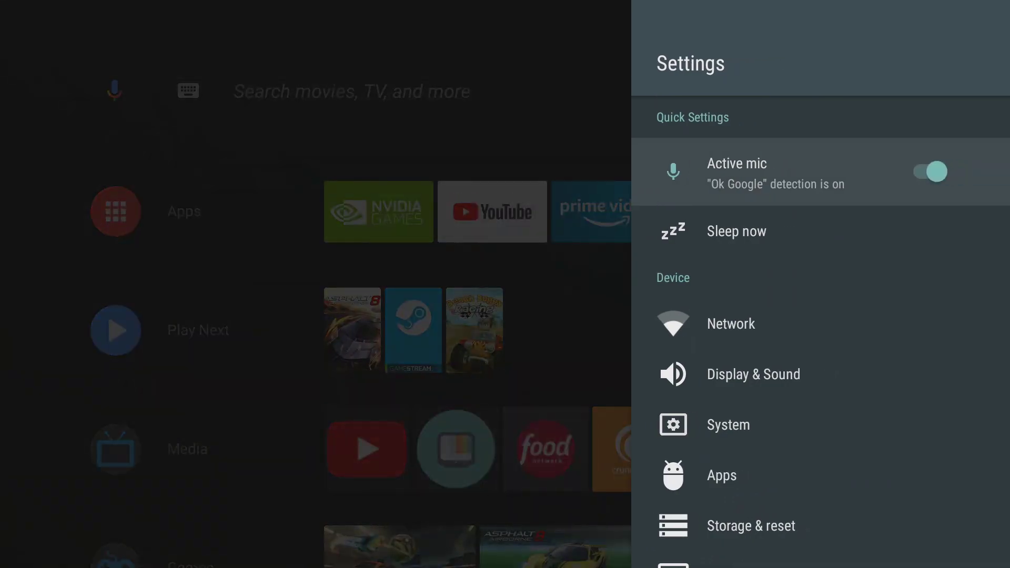
Step: Examine the Settings list from Quick Settings through the device entries down to Storage & reset
{"action": "key", "text": "Down"}
{"action": "key", "text": "Down"}
{"action": "key", "text": "Down"}
{"action": "key", "text": "Down"}
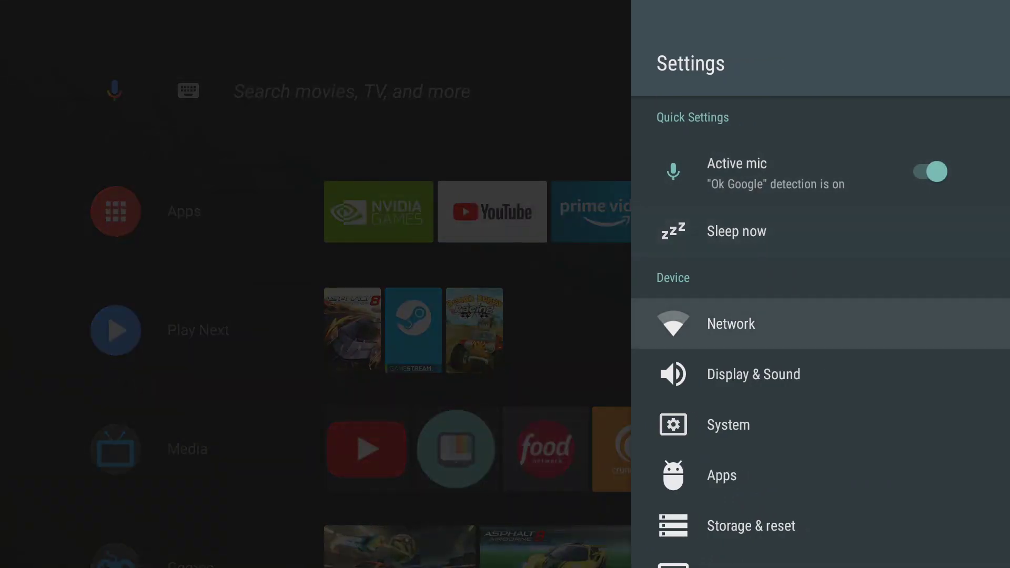
{"action": "key", "text": "Down"}
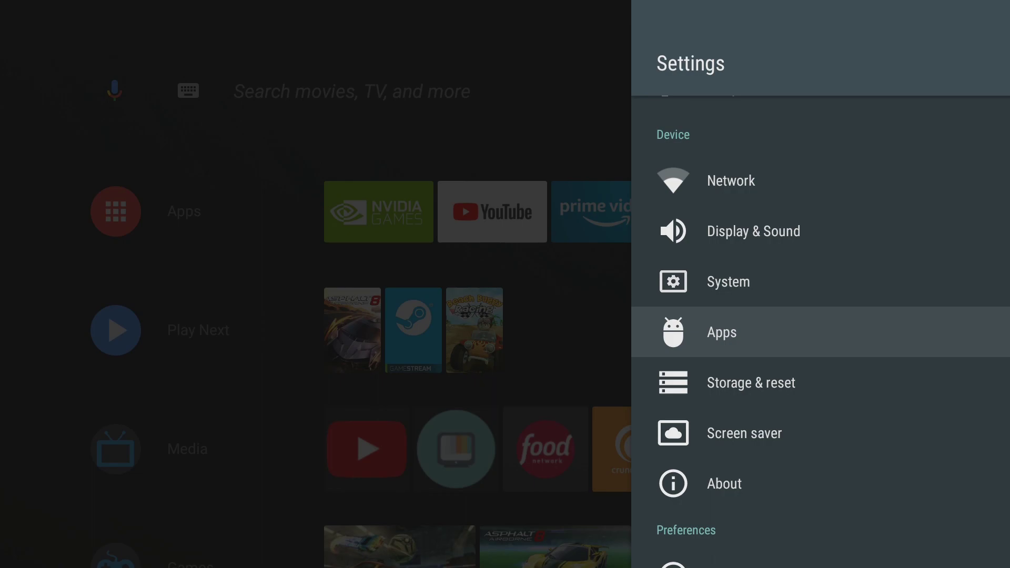
{"action": "key", "text": "Down"}
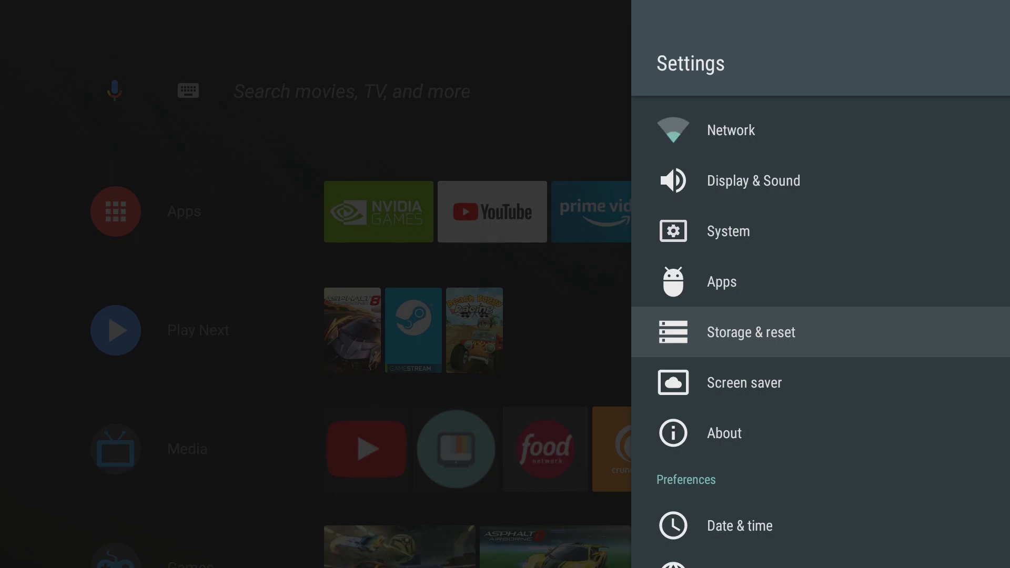
Step: Leave Settings to view the installed apps list, and reopen Settings
{"action": "key", "text": "Escape"}
{"action": "key", "text": "Down"}
{"action": "key", "text": "Left"}
{"action": "key", "text": "Return"}
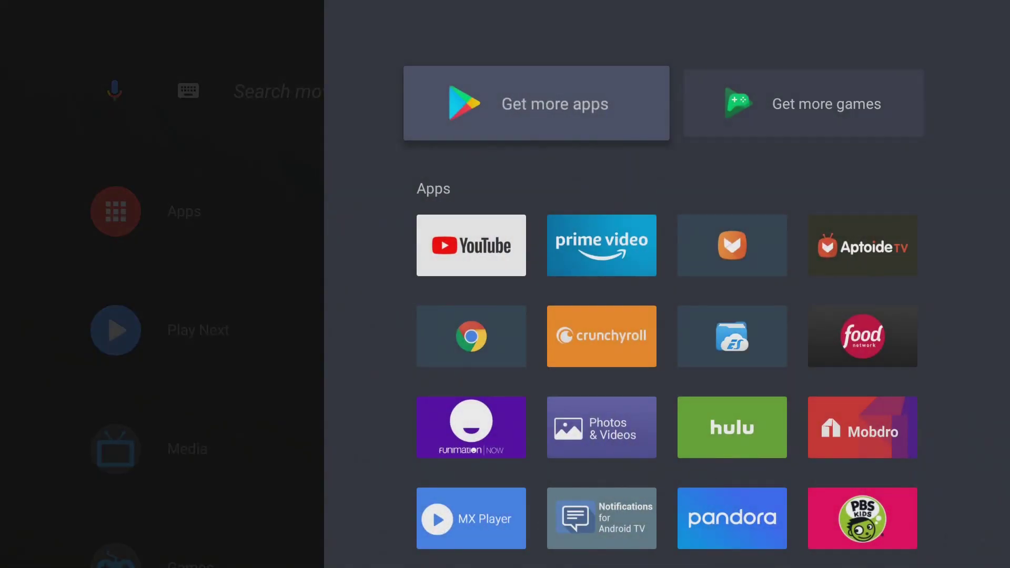
{"action": "key", "text": "Escape"}
{"action": "key", "text": "Up"}
{"action": "key", "text": "Right"}
{"action": "key", "text": "Return"}
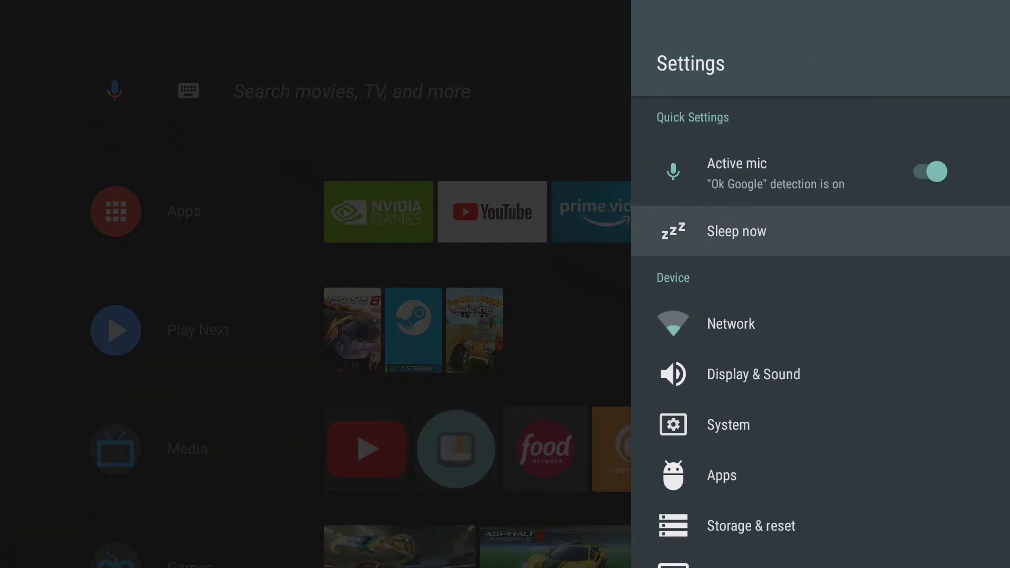
Step: View the installed apps list and the Settings panel once more, returning to the home screen
{"action": "key", "text": "Escape"}
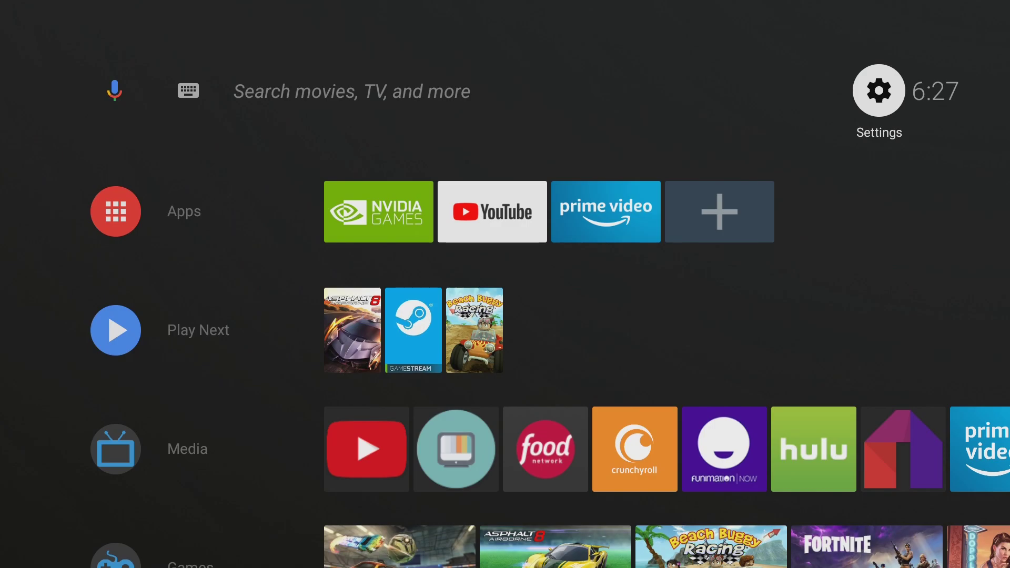
{"action": "key", "text": "Down"}
{"action": "key", "text": "Left"}
{"action": "key", "text": "Return"}
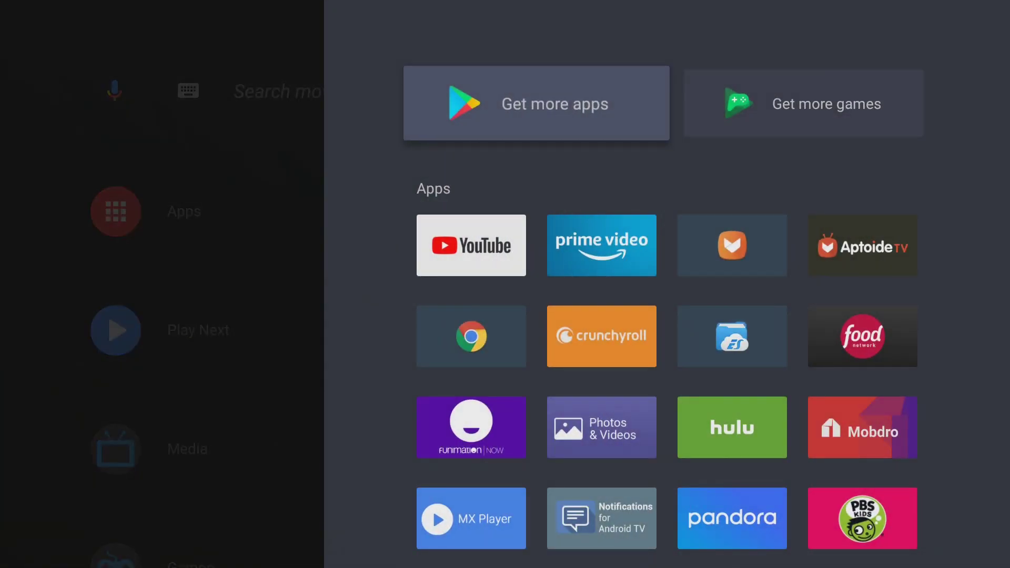
{"action": "key", "text": "Escape"}
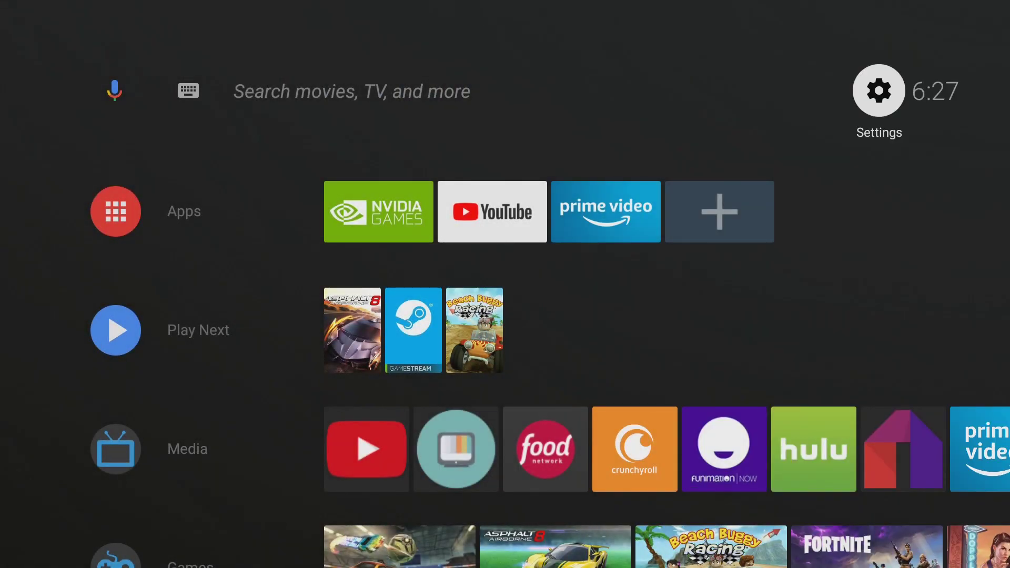
{"action": "key", "text": "Return"}
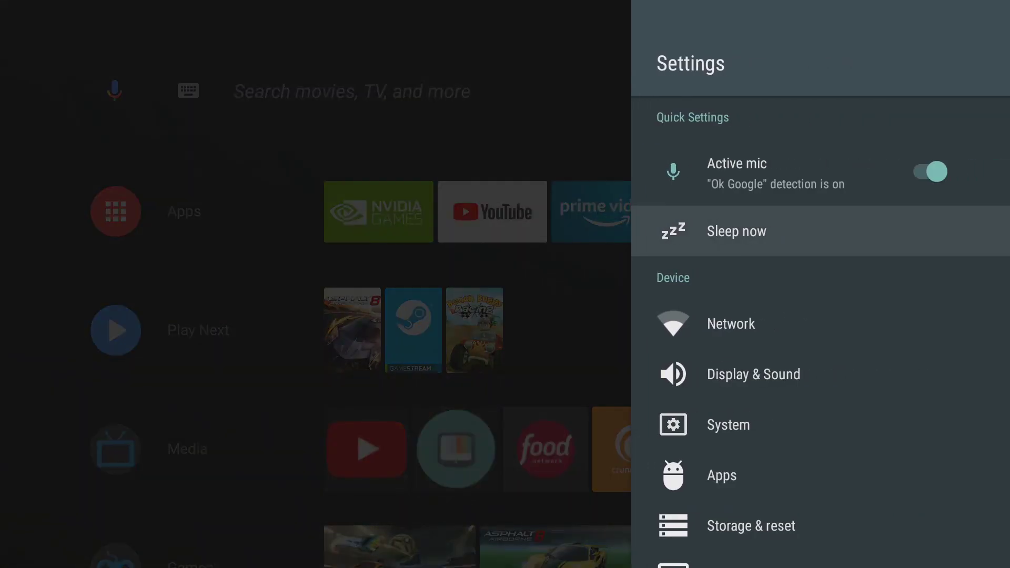
{"action": "key", "text": "Escape"}
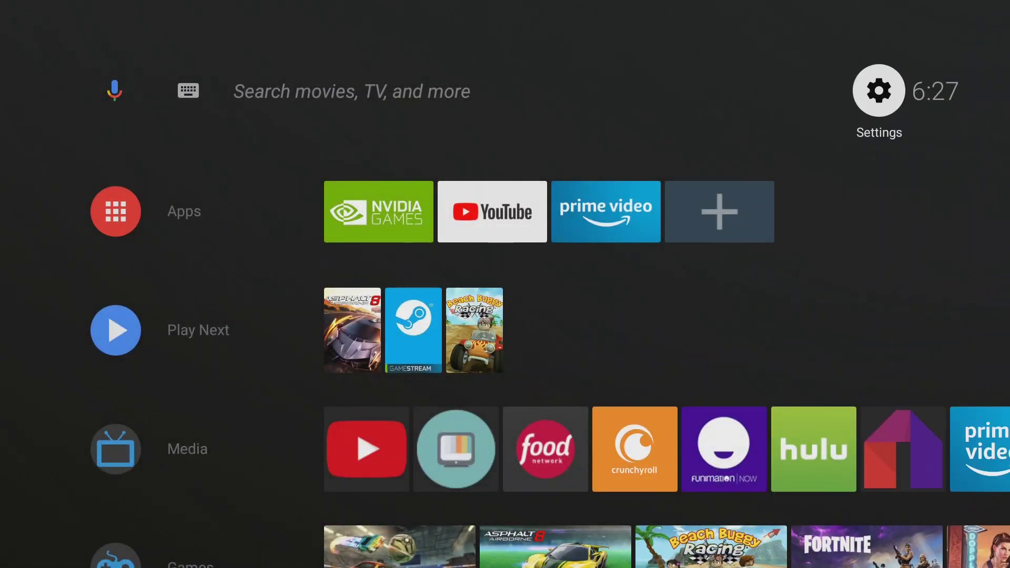
Step: Add the Aptoide app to the favorites in the home screen's Apps row
{"action": "key", "text": "Down"}
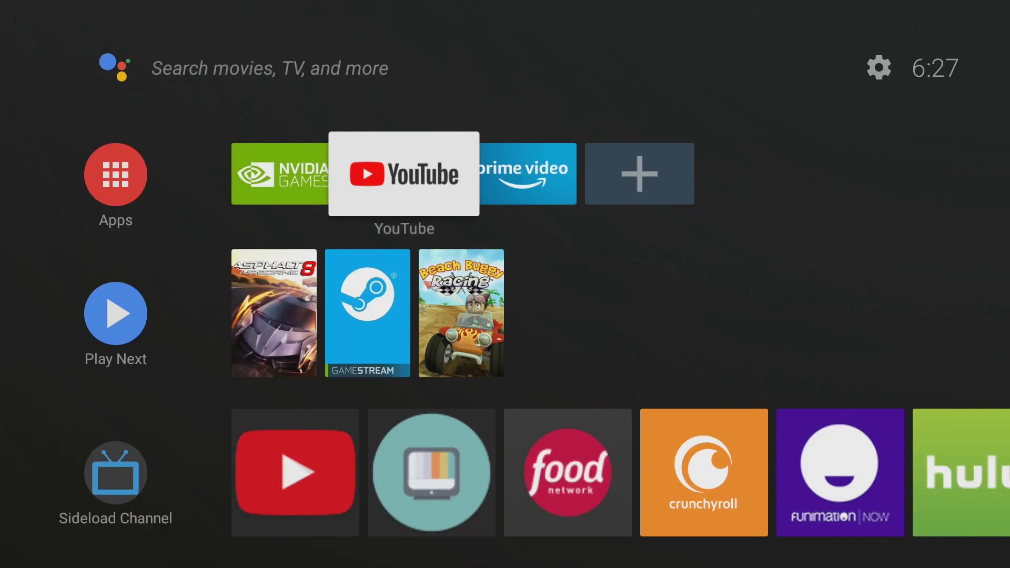
{"action": "key", "text": "Right"}
{"action": "key", "text": "Right"}
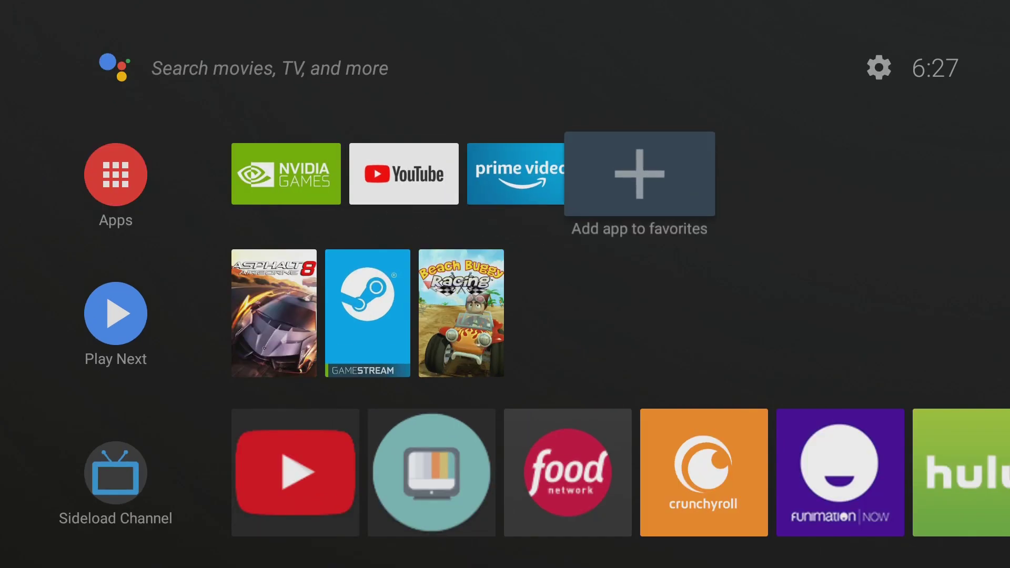
{"action": "key", "text": "Return"}
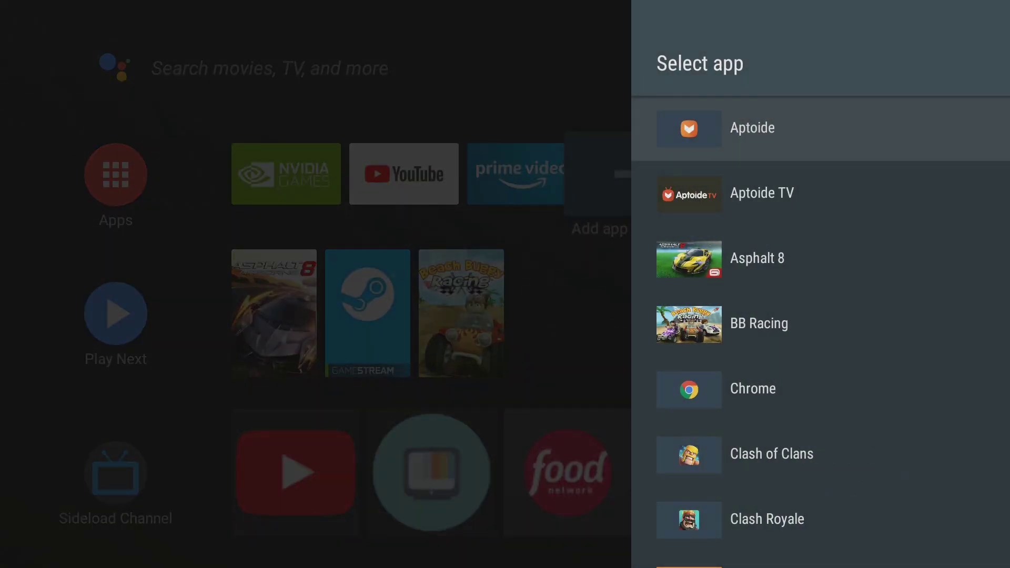
{"action": "key", "text": "Down"}
{"action": "key", "text": "Up"}
{"action": "key", "text": "Return"}
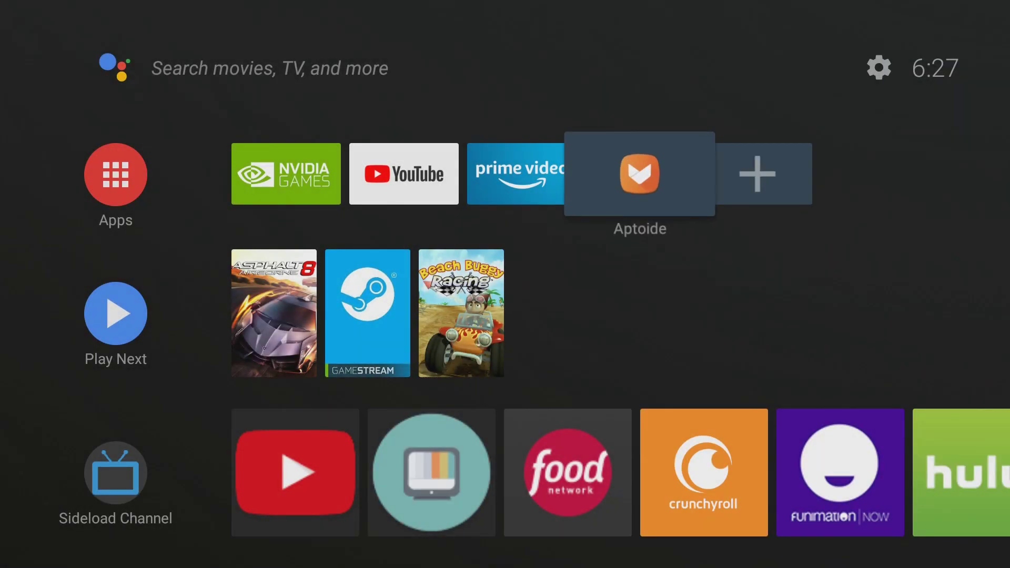
Step: Examine the favorite apps and the home screen rows below them down to Google apps
{"action": "key", "text": "Right"}
{"action": "key", "text": "Left"}
{"action": "key", "text": "Left"}
{"action": "key", "text": "Left"}
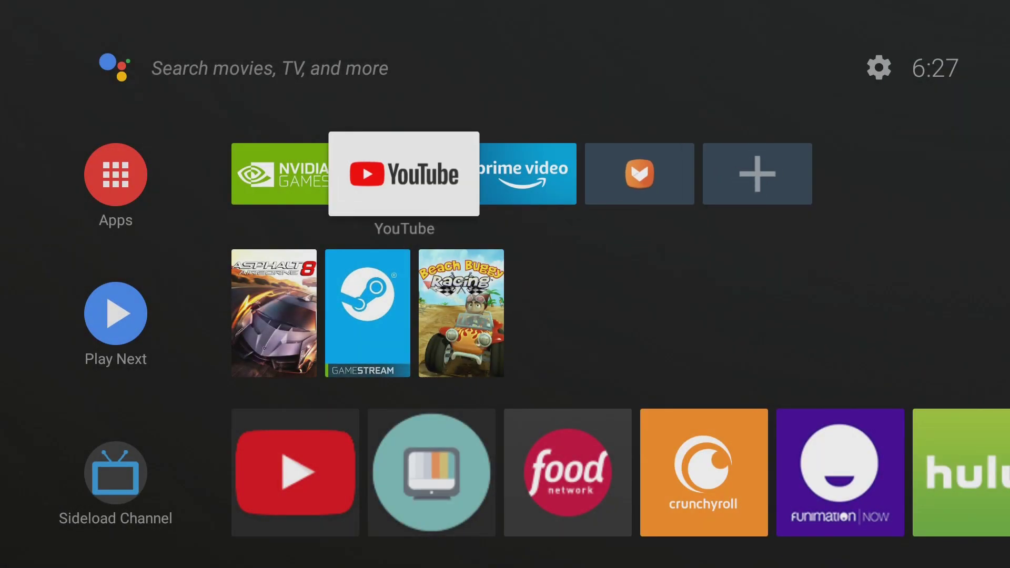
{"action": "key", "text": "Down"}
{"action": "key", "text": "Down"}
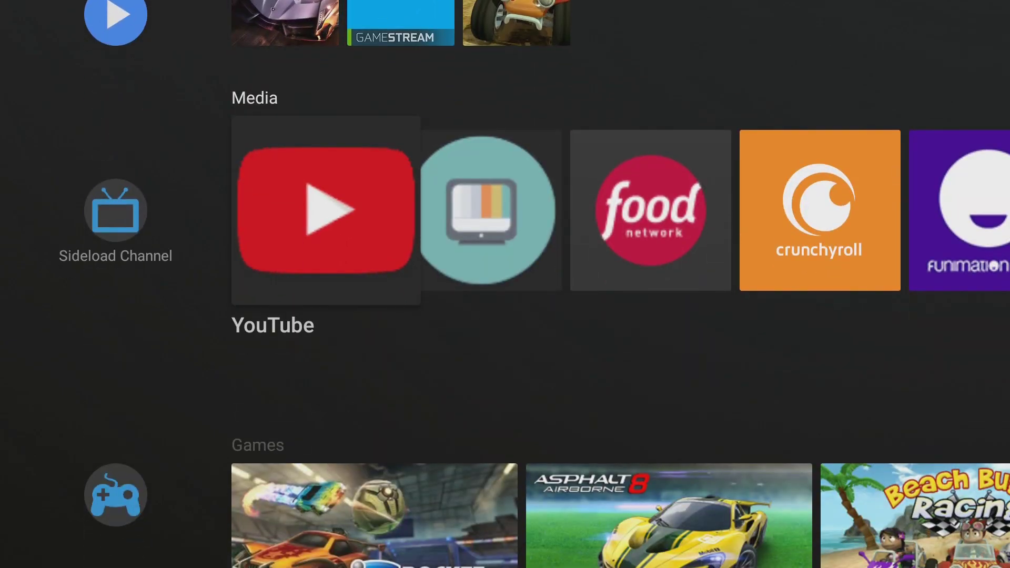
{"action": "key", "text": "Down"}
{"action": "key", "text": "Down"}
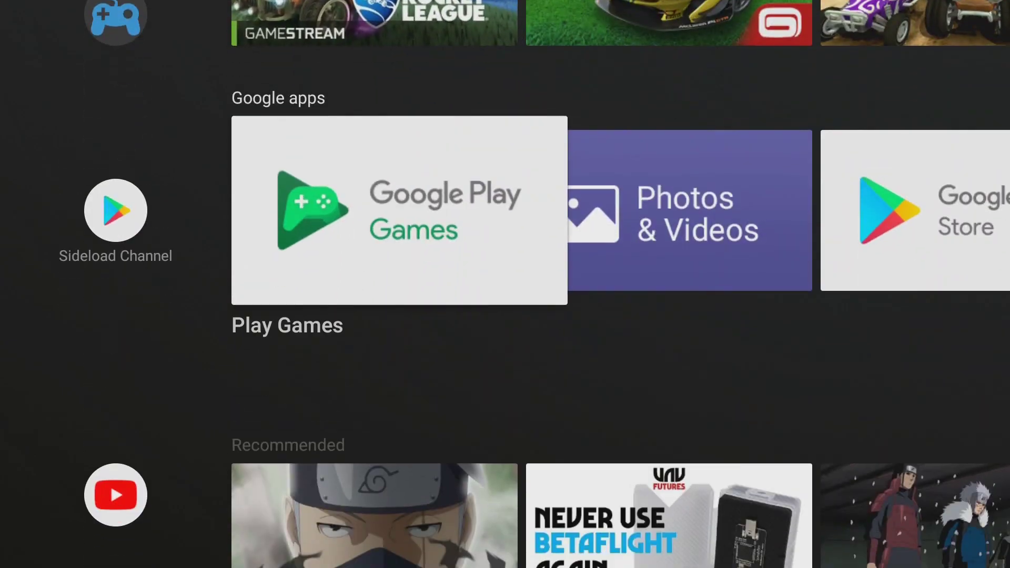
Step: Return to the Play Next row and look through its recently played games
{"action": "key", "text": "Up"}
{"action": "key", "text": "Up"}
{"action": "key", "text": "Up"}
{"action": "key", "text": "Up"}
{"action": "key", "text": "Down"}
{"action": "key", "text": "Right"}
{"action": "key", "text": "Left"}
{"action": "key", "text": "Left"}
{"action": "key", "text": "Right"}
{"action": "key", "text": "Right"}
{"action": "key", "text": "Right"}
{"action": "key", "text": "Left"}
{"action": "key", "text": "Left"}
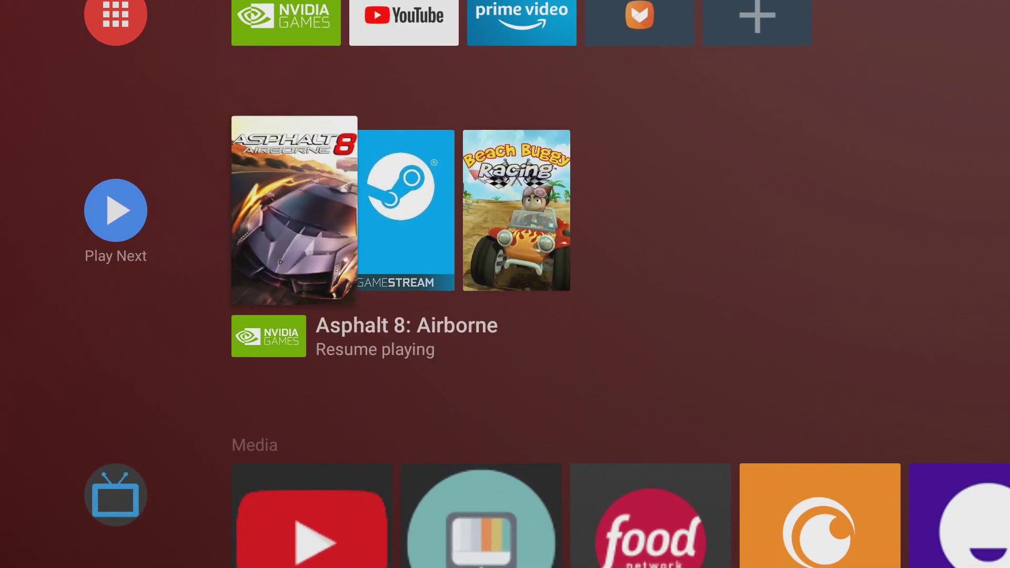
Step: View YouTube's Recommended channel row and remove it from the home screen
{"action": "key", "text": "Left"}
{"action": "key", "text": "Down"}
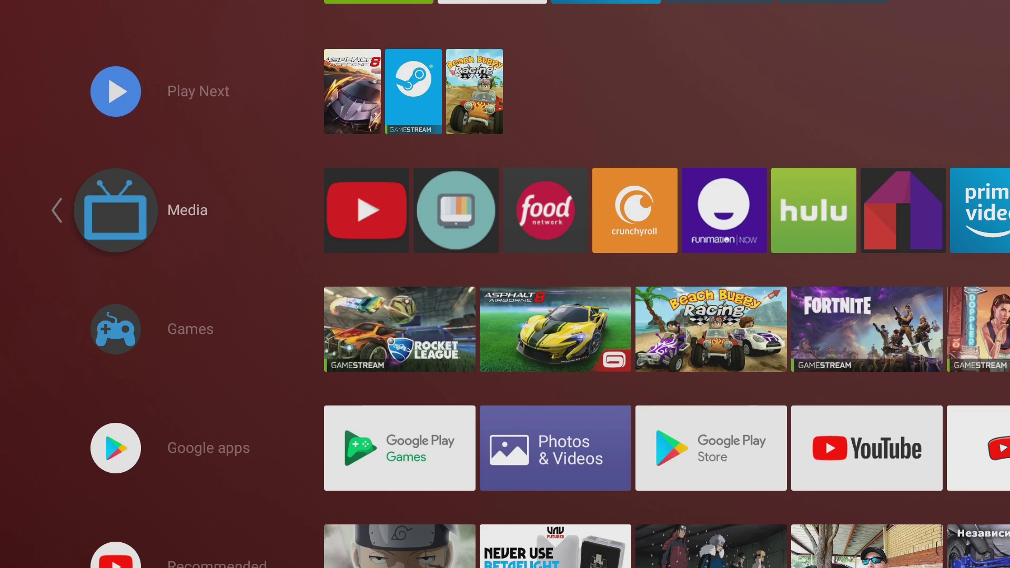
{"action": "key", "text": "Down"}
{"action": "key", "text": "Down"}
{"action": "key", "text": "Down"}
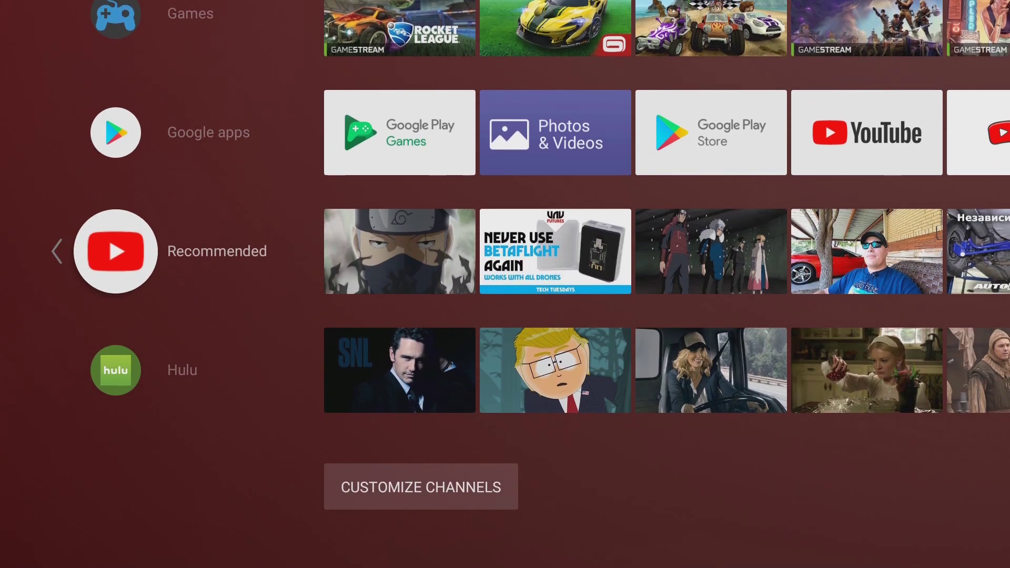
{"action": "key", "text": "Right"}
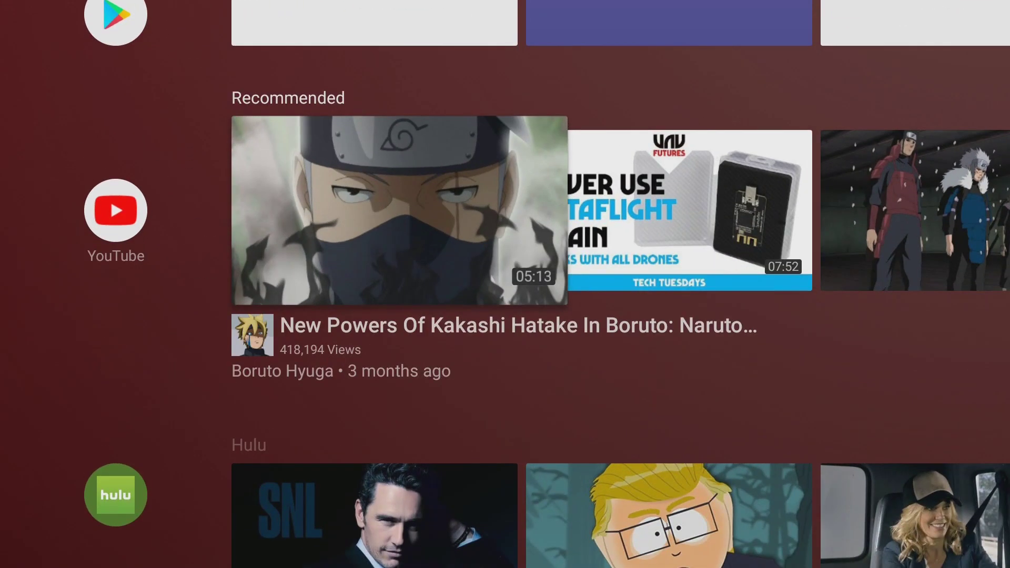
{"action": "key", "text": "Right"}
{"action": "key", "text": "Left"}
{"action": "key", "text": "Left"}
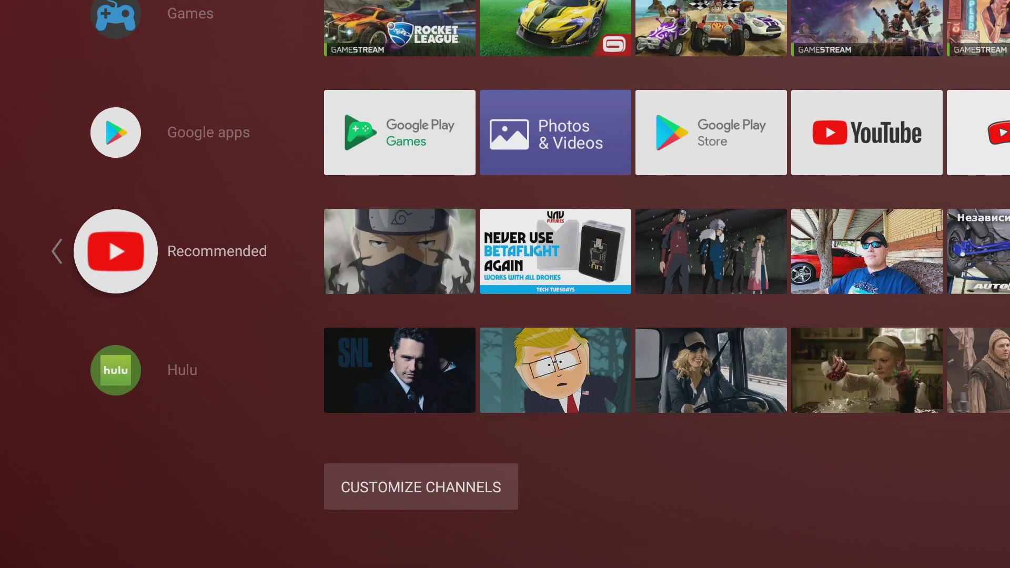
{"action": "key", "text": "Left"}
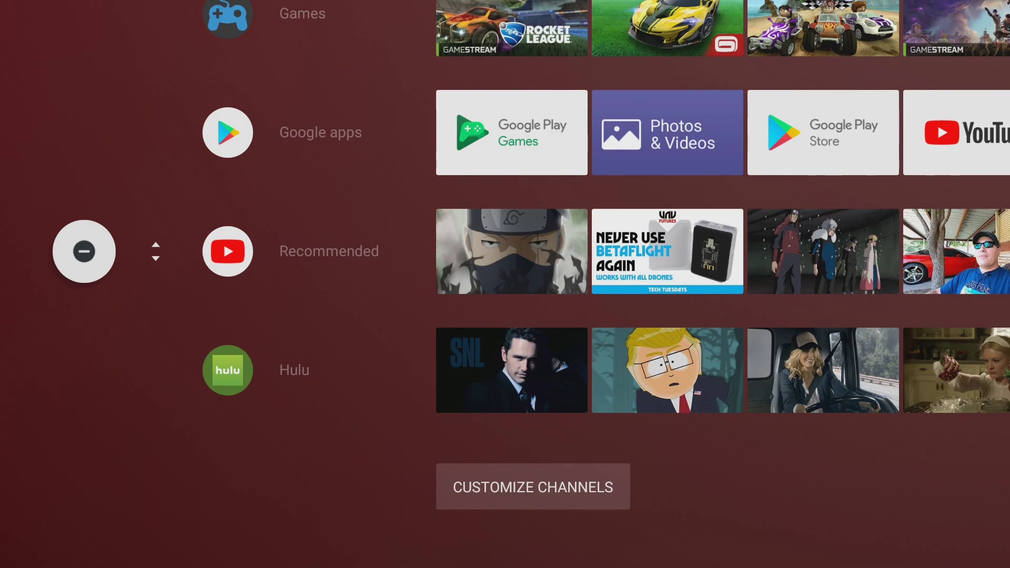
{"action": "key", "text": "Return"}
Step: Move the Hulu channel up one row and put it back in the last position
{"action": "key", "text": "Down"}
{"action": "key", "text": "Up"}
{"action": "key", "text": "Left"}
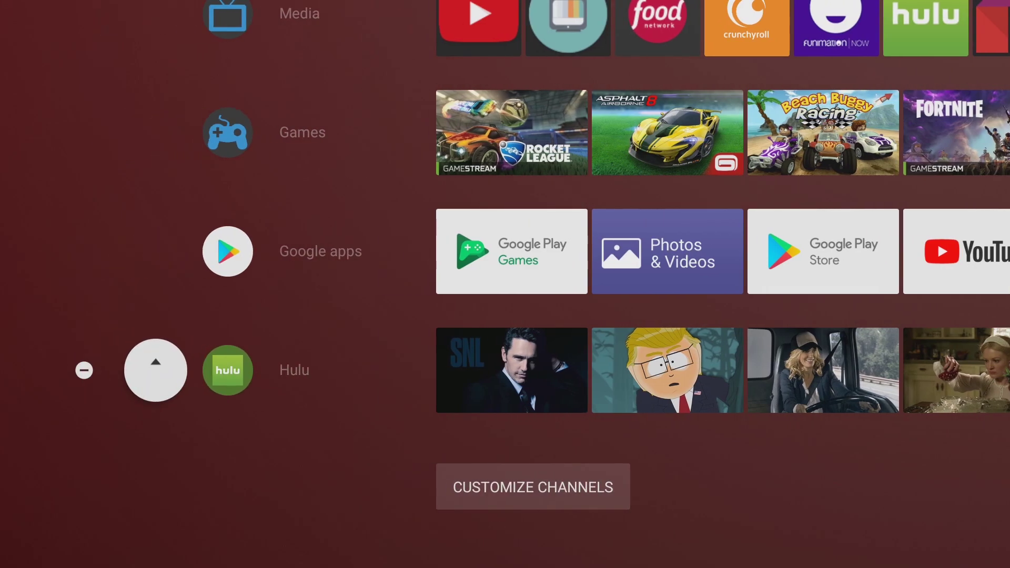
{"action": "key", "text": "Return"}
{"action": "key", "text": "Up"}
{"action": "key", "text": "Down"}
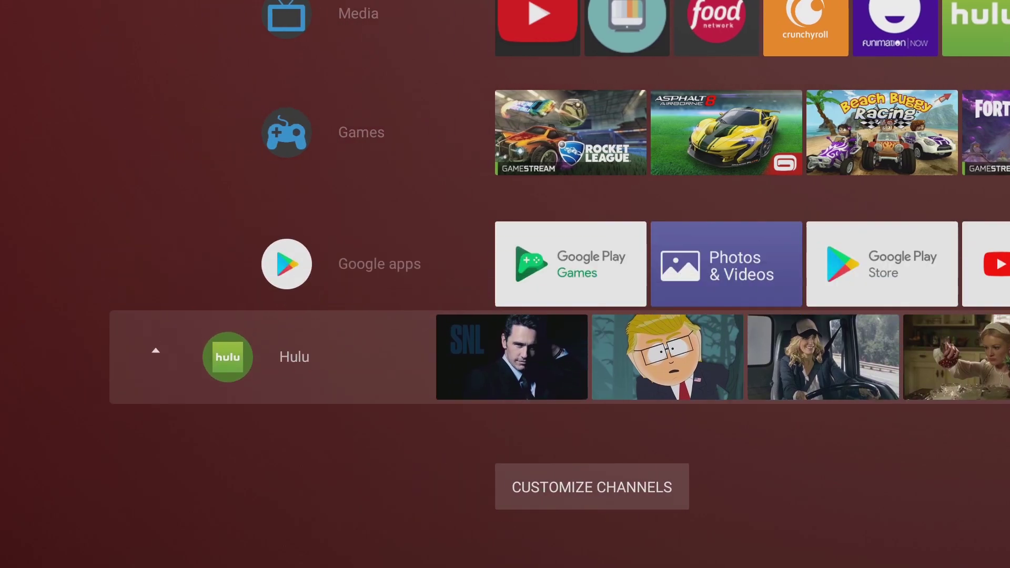
{"action": "key", "text": "Return"}
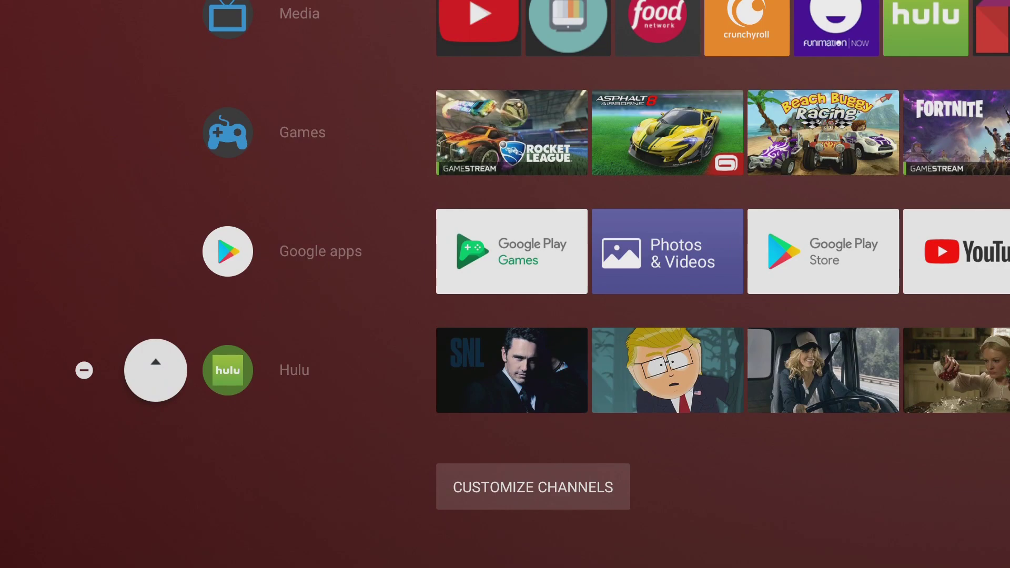
Step: Move the Hulu channel up to directly below Play Next, and return it to the last position
{"action": "key", "text": "Escape"}
{"action": "key", "text": "Up"}
{"action": "key", "text": "Up"}
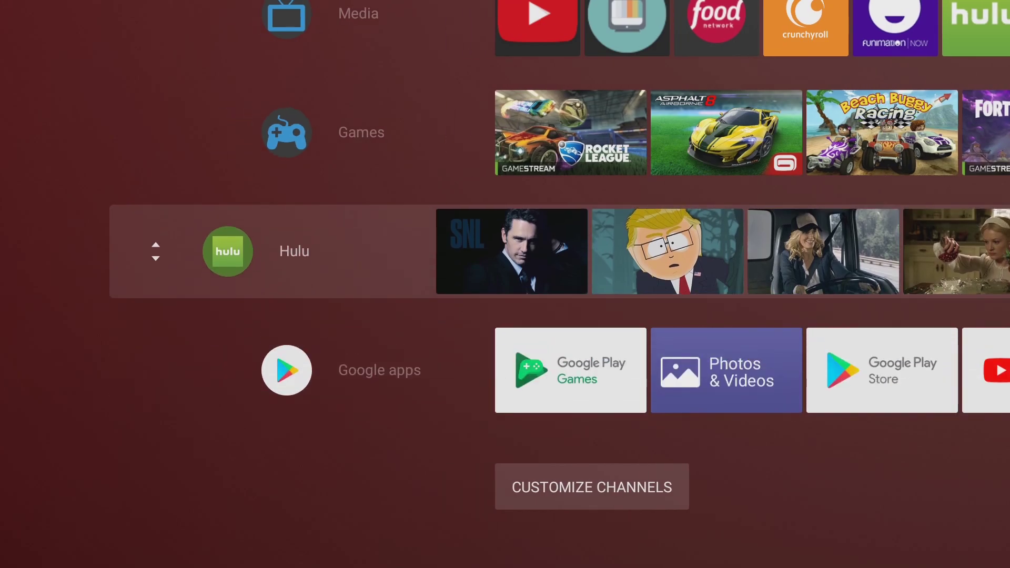
{"action": "key", "text": "Up"}
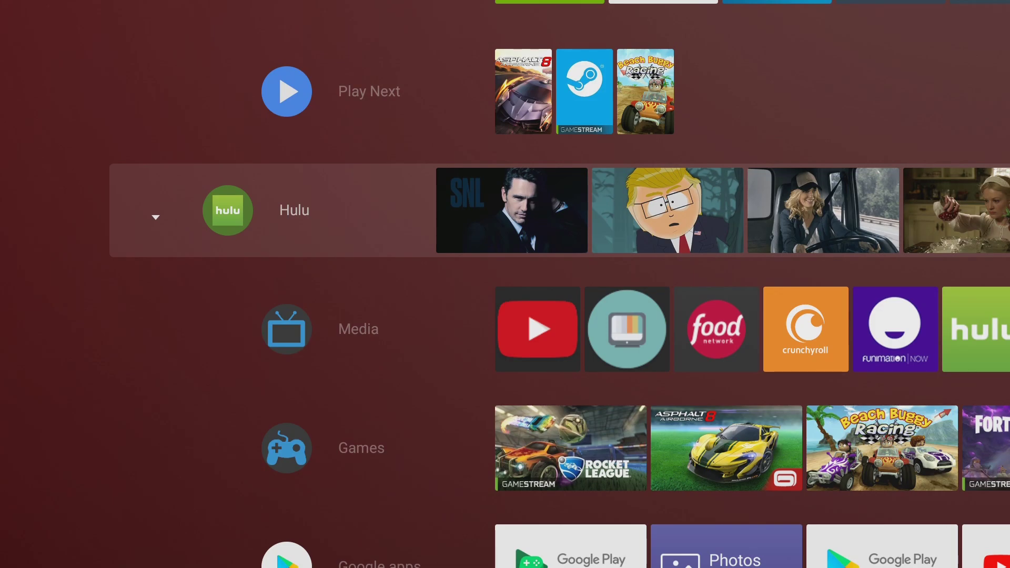
{"action": "key", "text": "Down"}
{"action": "key", "text": "Down"}
{"action": "key", "text": "Down"}
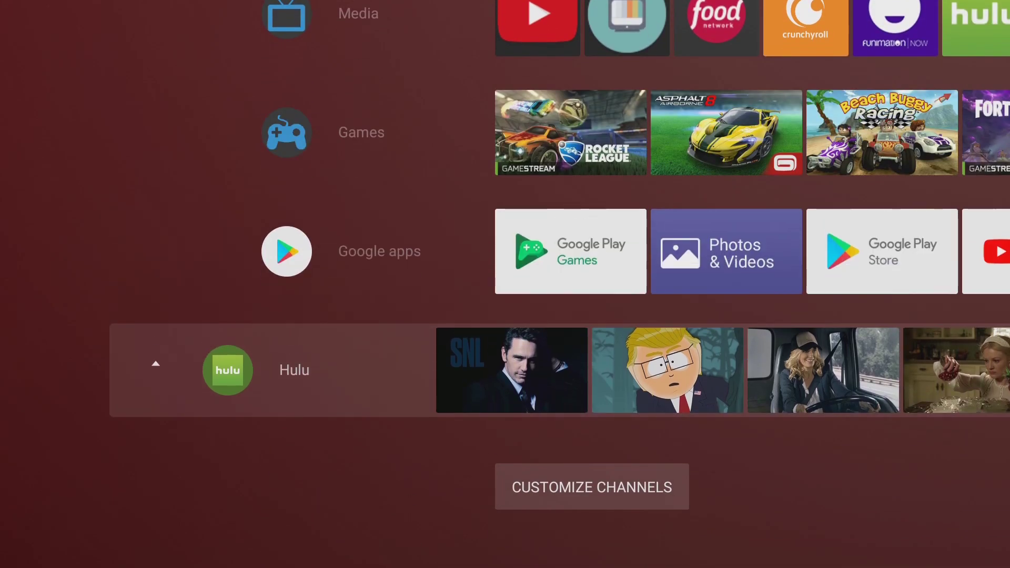
{"action": "key", "text": "Escape"}
Step: Turn on YouTube's Recommended channel in the channel customization and leave the customization
{"action": "key", "text": "Down"}
{"action": "key", "text": "Return"}
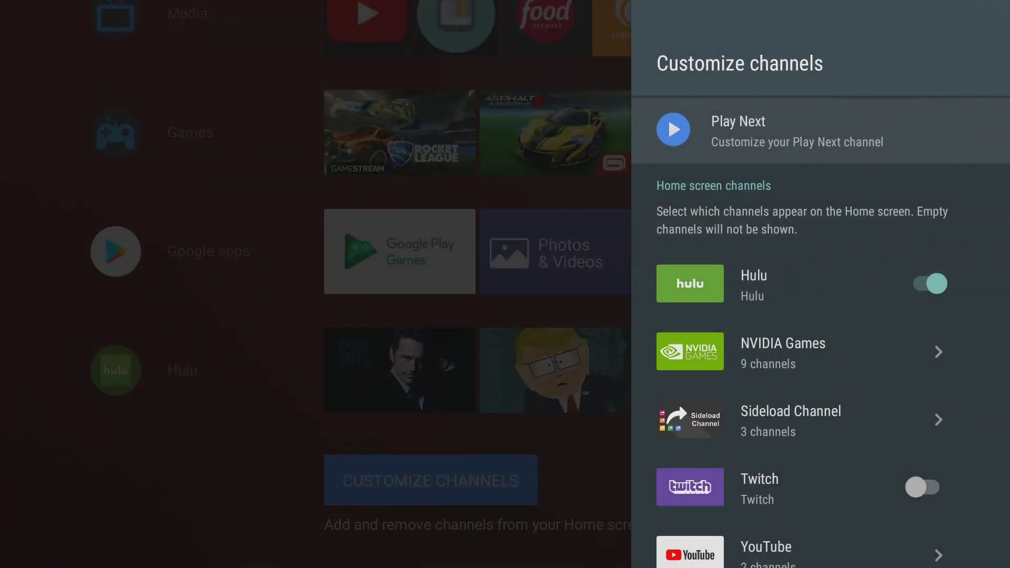
{"action": "key", "text": "Down"}
{"action": "key", "text": "Down"}
{"action": "key", "text": "Down"}
{"action": "key", "text": "Down"}
{"action": "key", "text": "Down"}
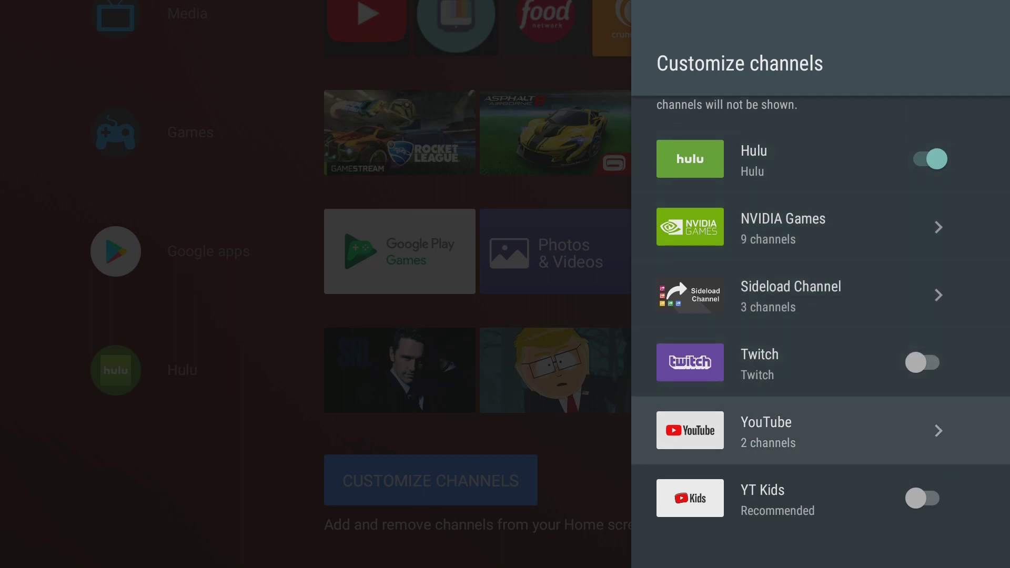
{"action": "key", "text": "Return"}
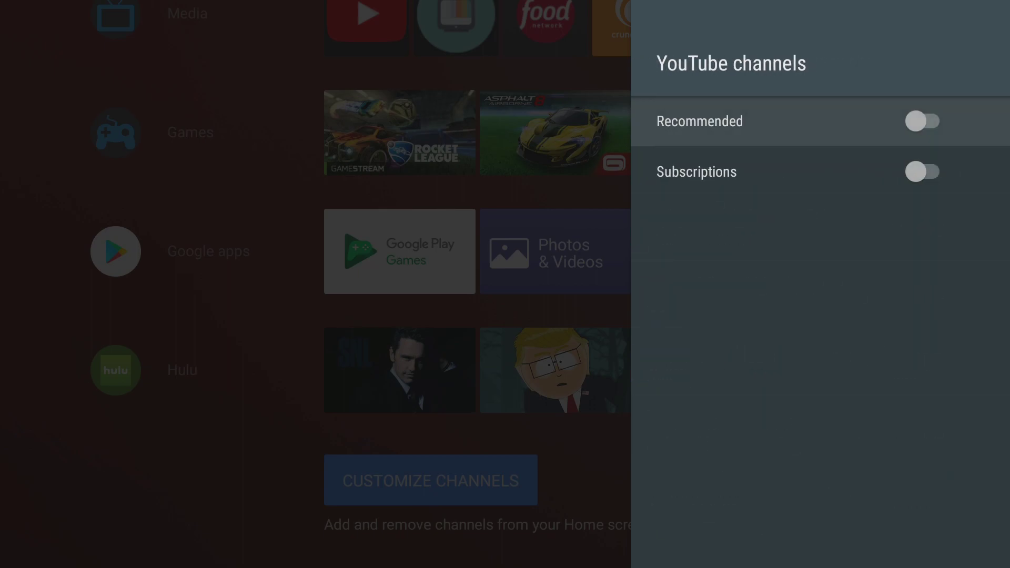
{"action": "key", "text": "Down"}
{"action": "key", "text": "Up"}
{"action": "key", "text": "Return"}
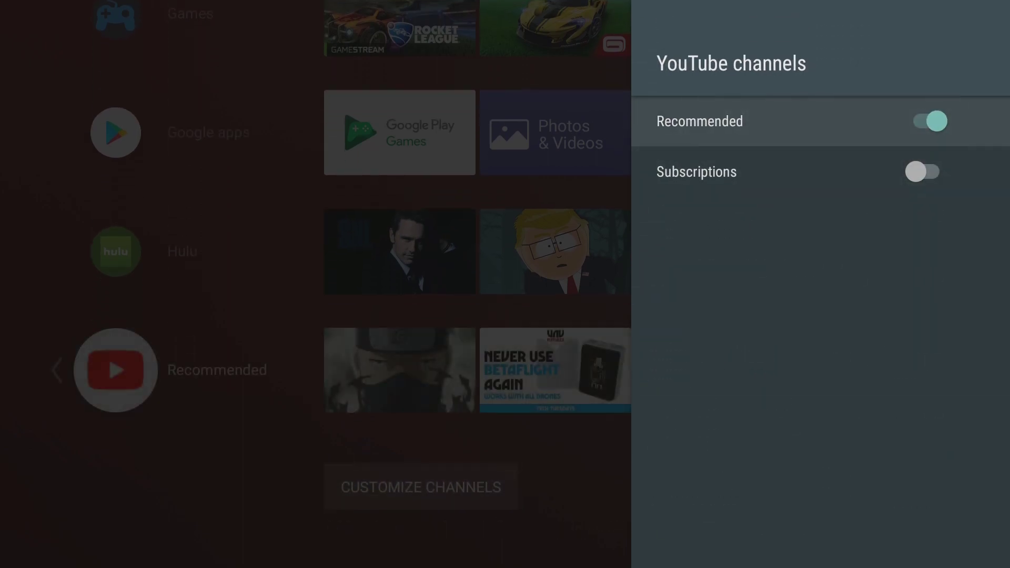
{"action": "key", "text": "Escape"}
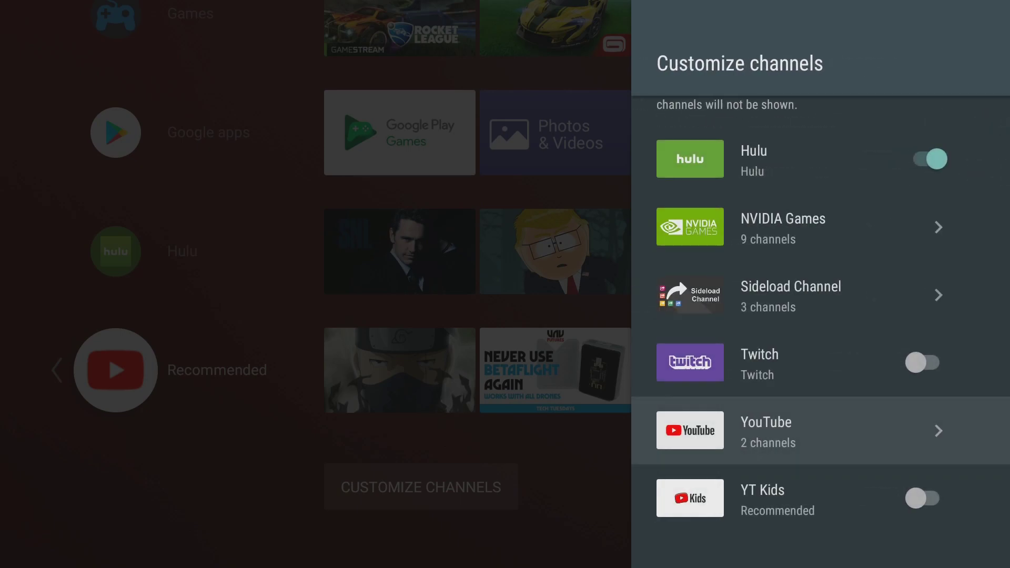
{"action": "key", "text": "Escape"}
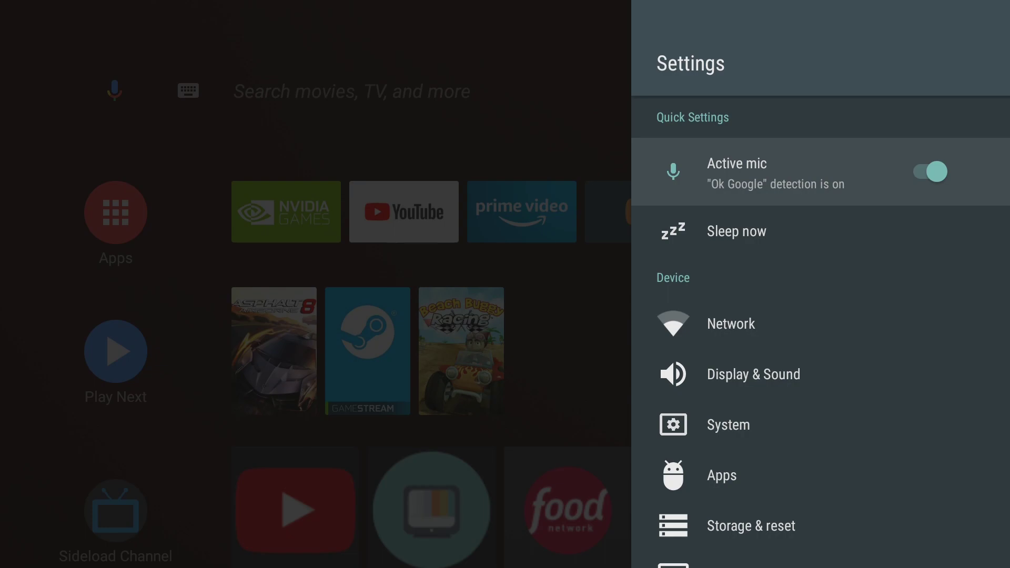
Step: Look over the quick settings, open the Network settings and return to the main settings list
{"action": "key", "text": "Down"}
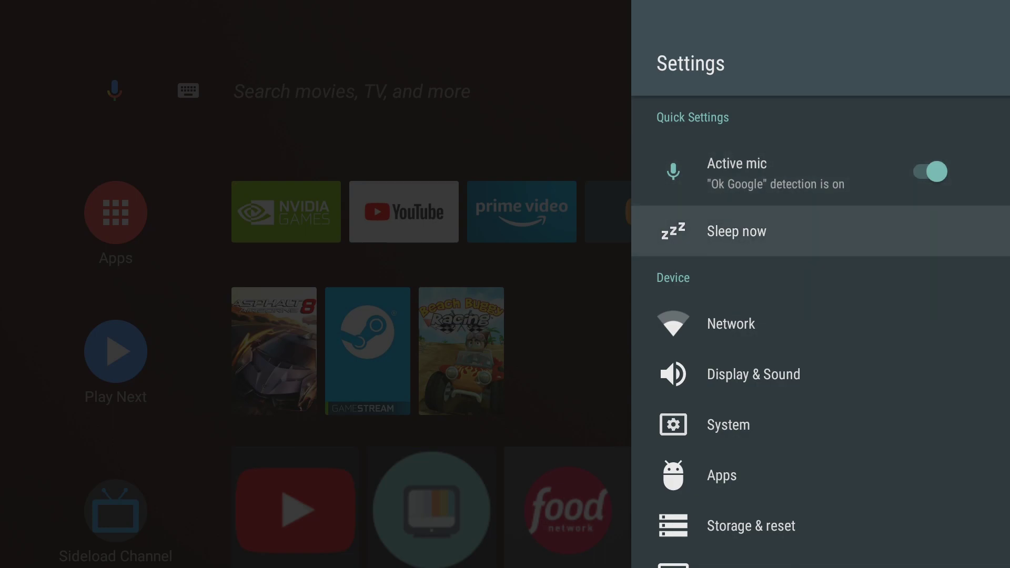
{"action": "key", "text": "Down"}
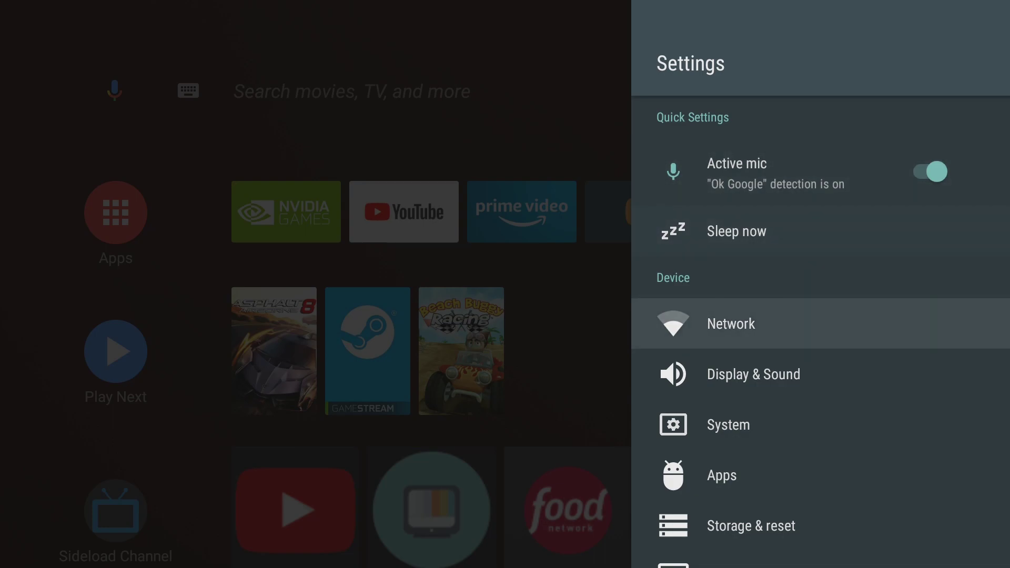
{"action": "key", "text": "Return"}
{"action": "key", "text": "Escape"}
Step: Open the Display & Sound settings and look through the display, power control and sound options
{"action": "key", "text": "Down"}
{"action": "key", "text": "Return"}
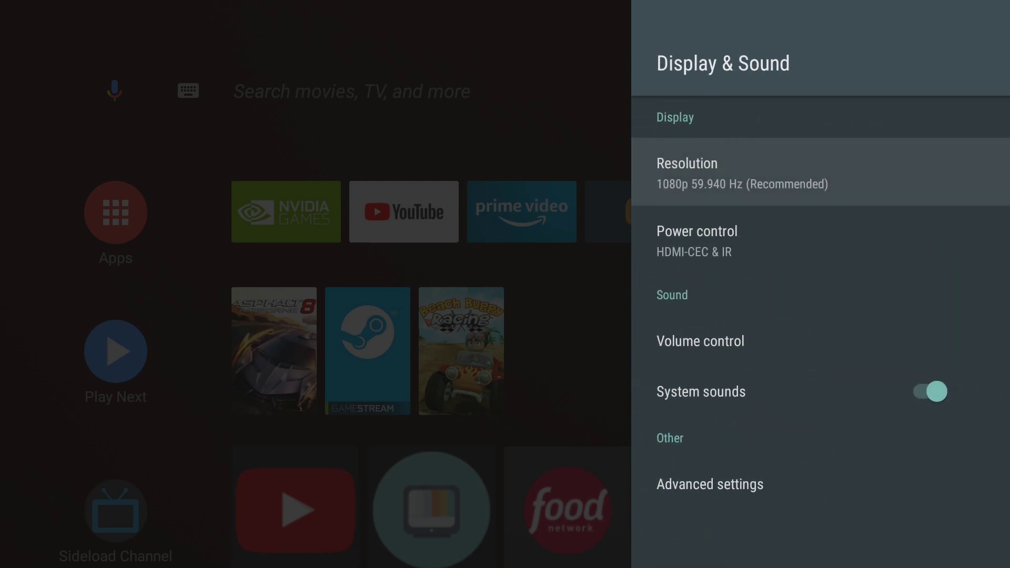
{"action": "key", "text": "Down"}
{"action": "key", "text": "Down"}
{"action": "key", "text": "Down"}
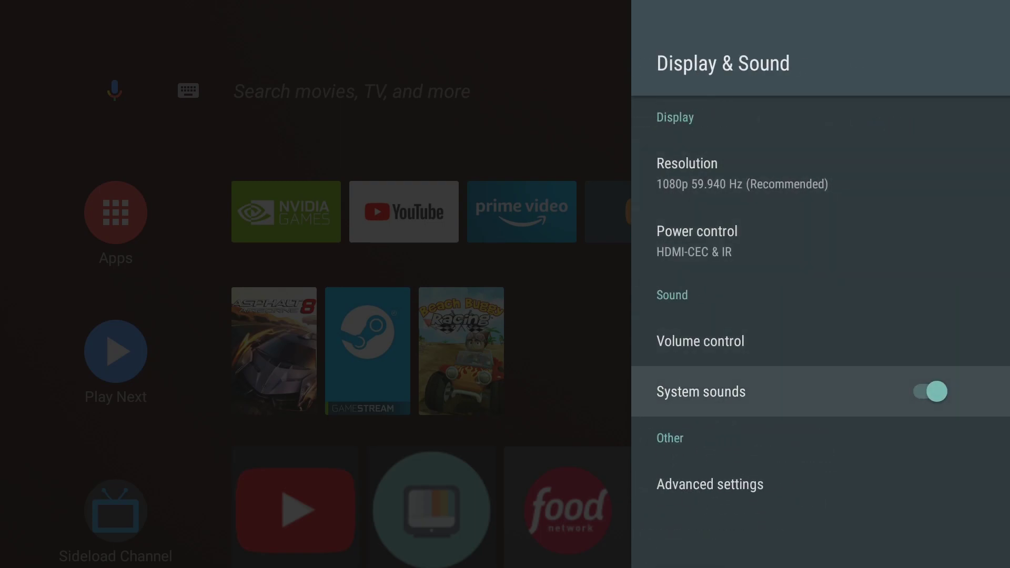
Step: Review the advanced display and sound settings down to Fixed volume, and return to the main settings list
{"action": "key", "text": "Down"}
{"action": "key", "text": "Return"}
{"action": "key", "text": "Down"}
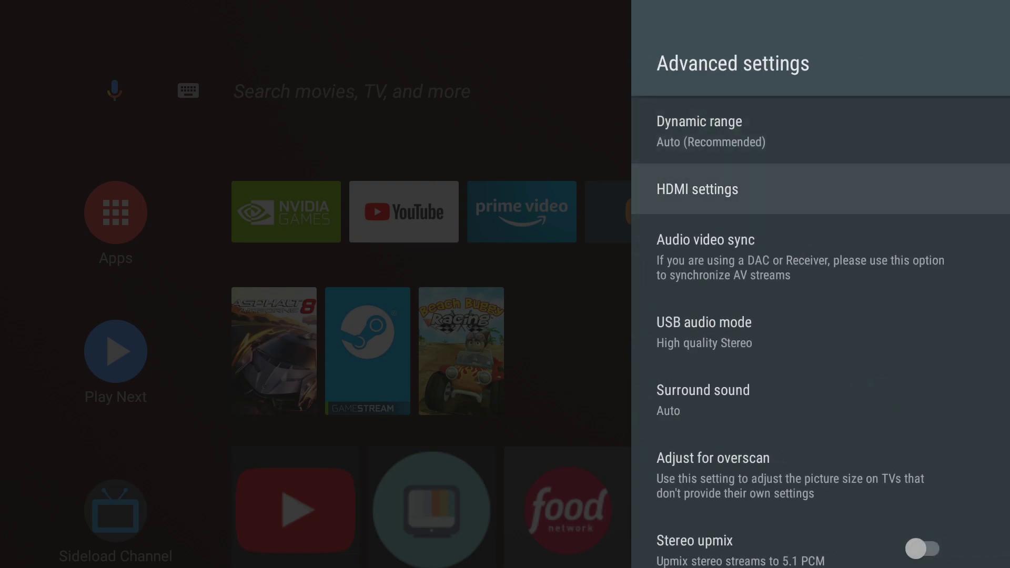
{"action": "key", "text": "Down"}
{"action": "key", "text": "Down"}
{"action": "key", "text": "Down"}
{"action": "key", "text": "Down"}
{"action": "key", "text": "Down"}
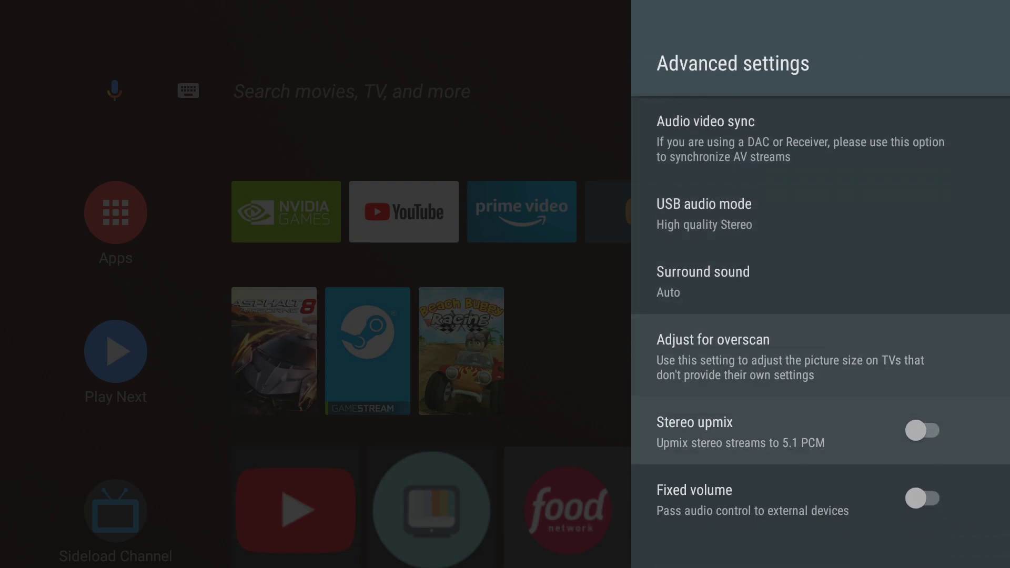
{"action": "key", "text": "Down"}
{"action": "key", "text": "Escape"}
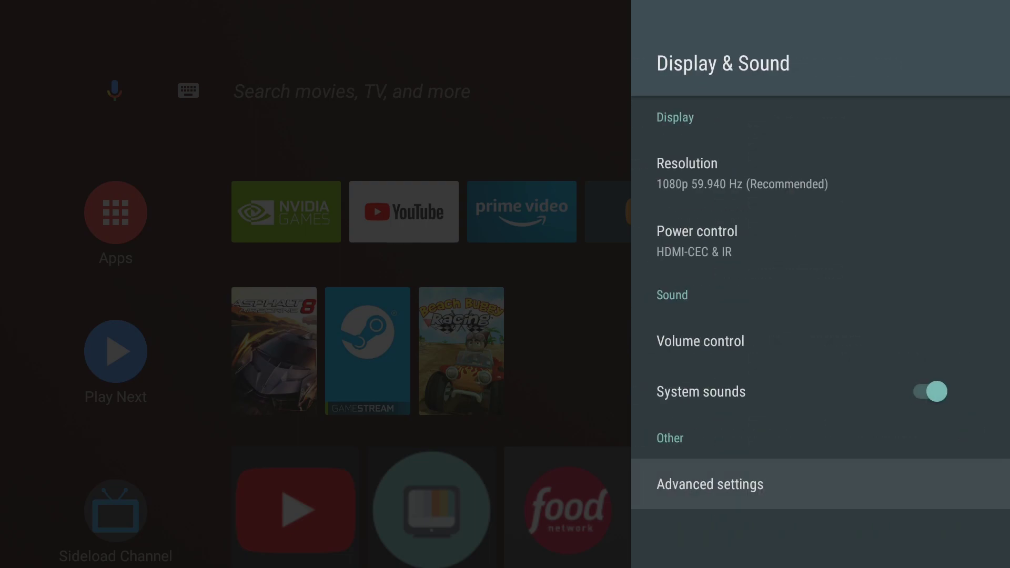
{"action": "key", "text": "Escape"}
Step: Review the System settings, from LED brightness to the "OK Google" when TV is off option, and leave them
{"action": "key", "text": "Down"}
{"action": "key", "text": "Return"}
{"action": "key", "text": "Down"}
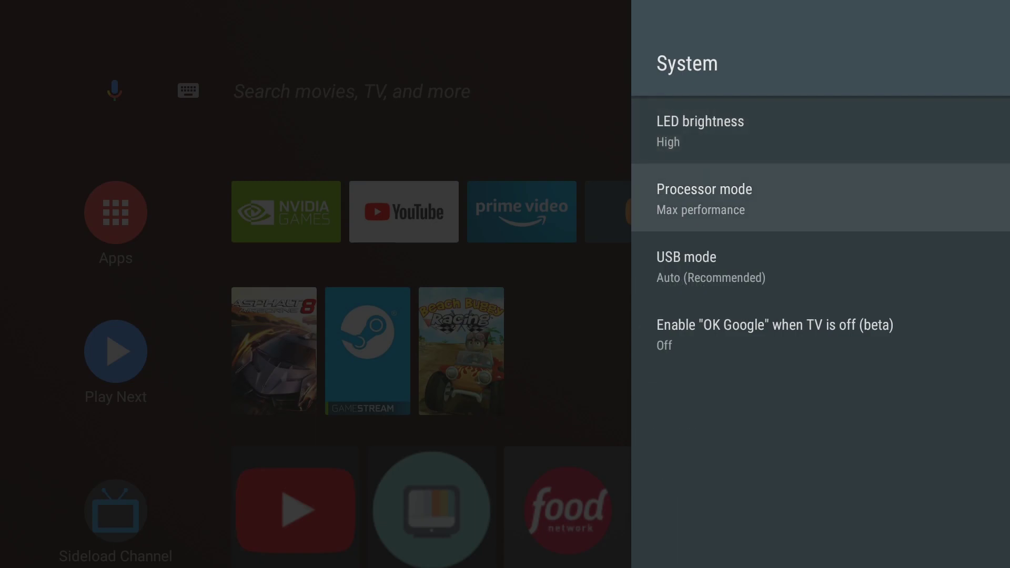
{"action": "key", "text": "Down"}
{"action": "key", "text": "Down"}
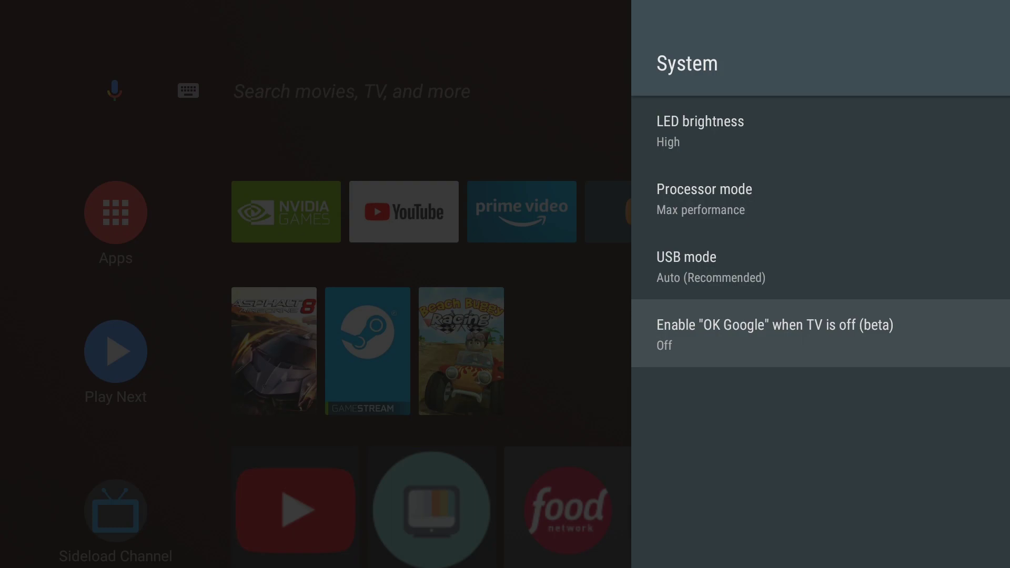
{"action": "key", "text": "Escape"}
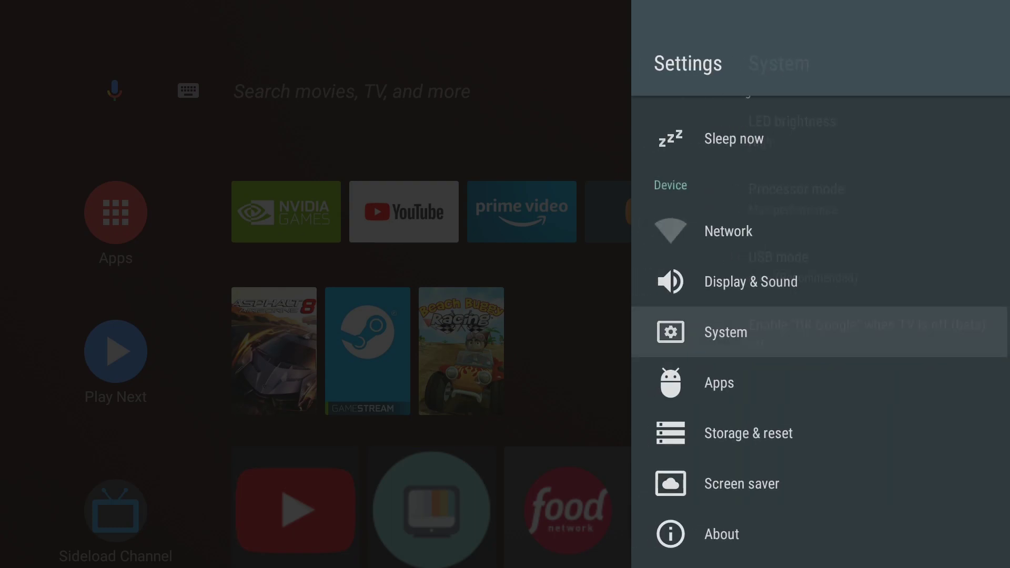
Step: View the downloaded apps in the device's Apps settings and return to the main settings list
{"action": "key", "text": "Down"}
{"action": "key", "text": "Return"}
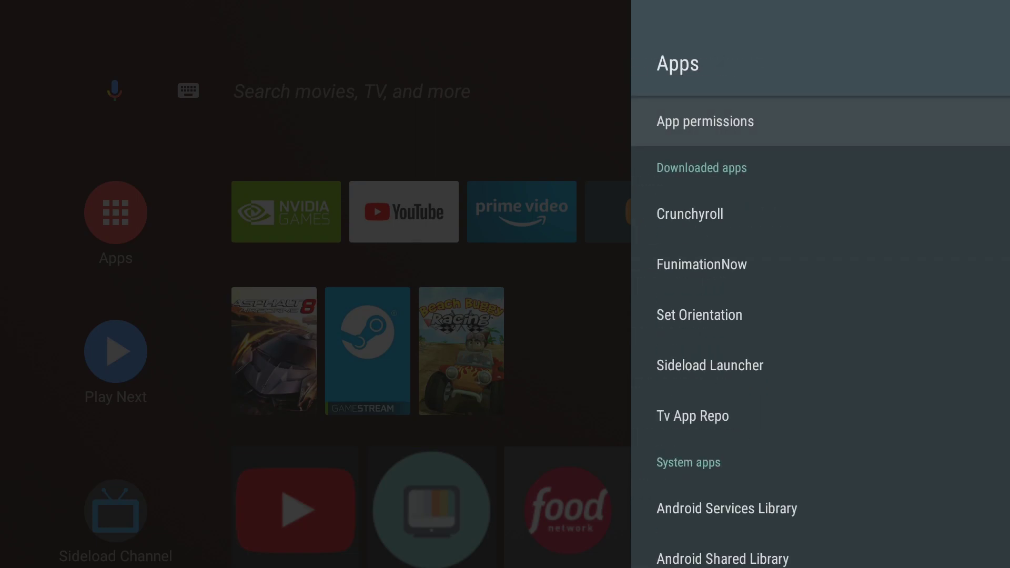
{"action": "key", "text": "Down"}
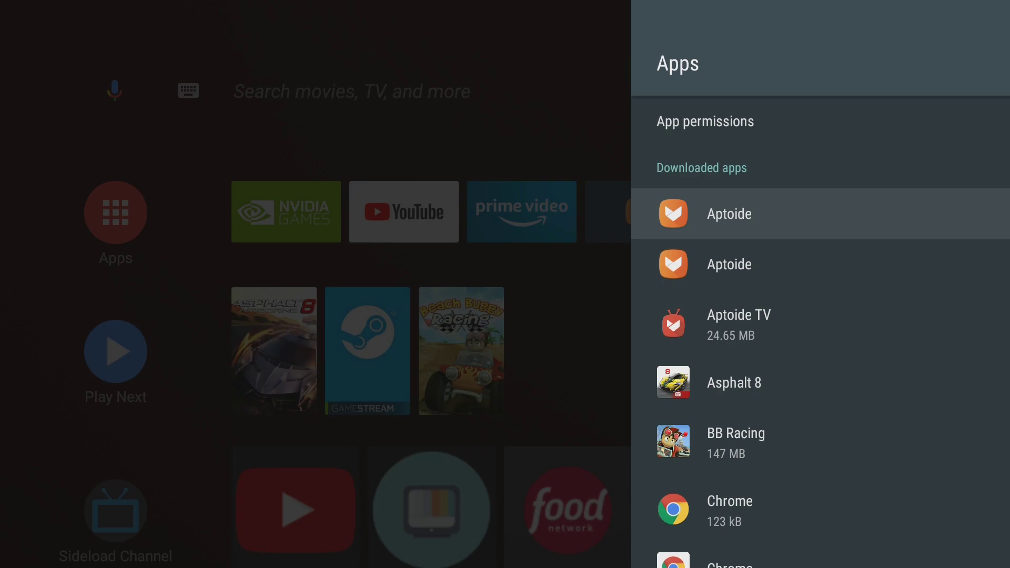
{"action": "key", "text": "Escape"}
Step: Review the Storage & reset settings, covering the storage devices, USB file transfer and network storage, and leave them
{"action": "key", "text": "Down"}
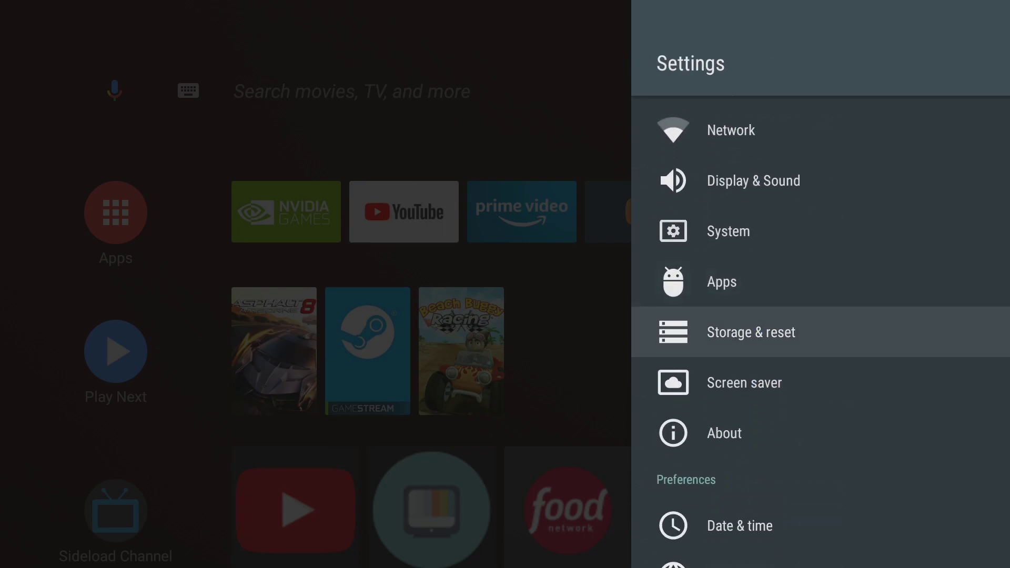
{"action": "key", "text": "Return"}
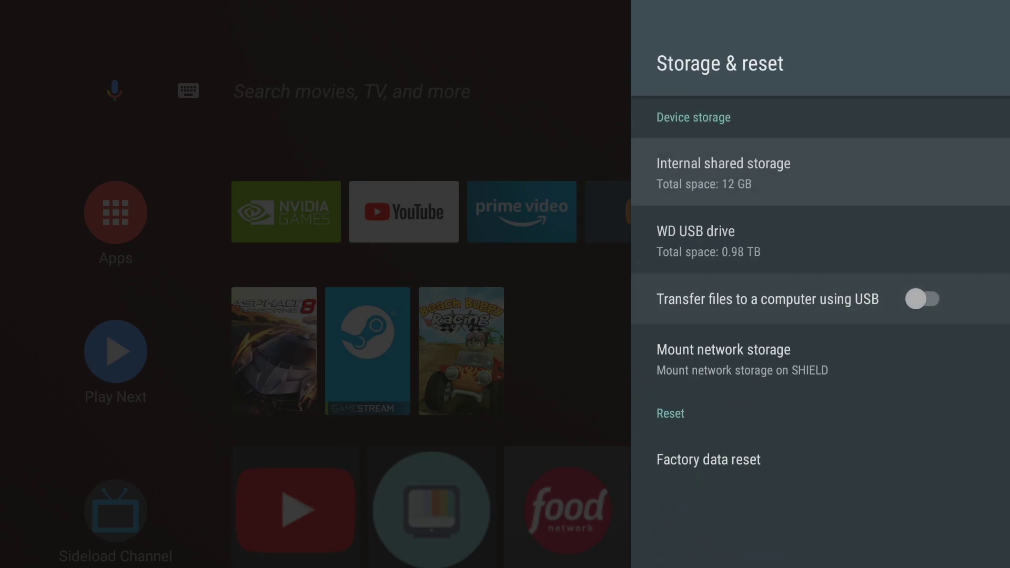
{"action": "key", "text": "Down"}
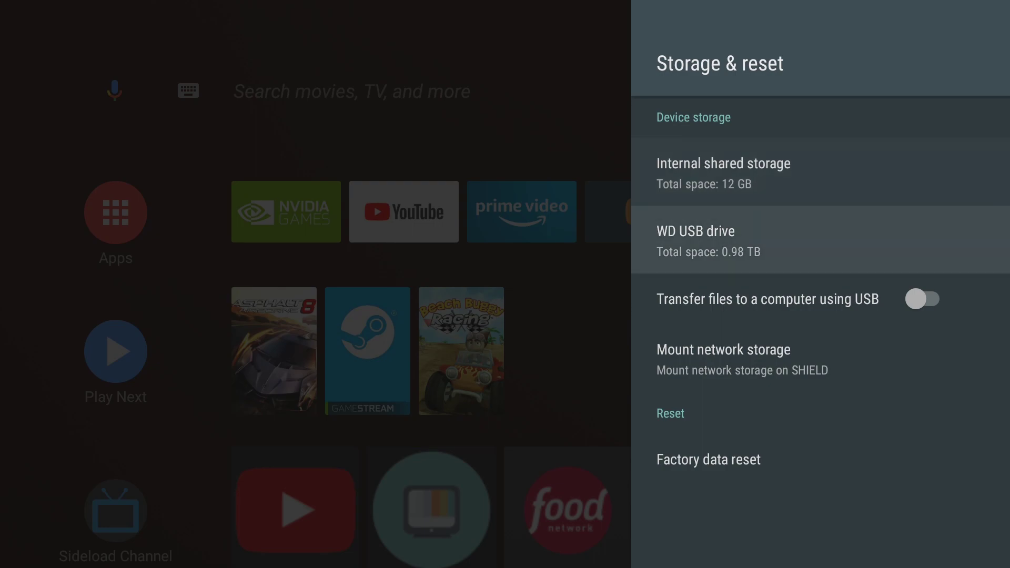
{"action": "key", "text": "Down"}
{"action": "key", "text": "Down"}
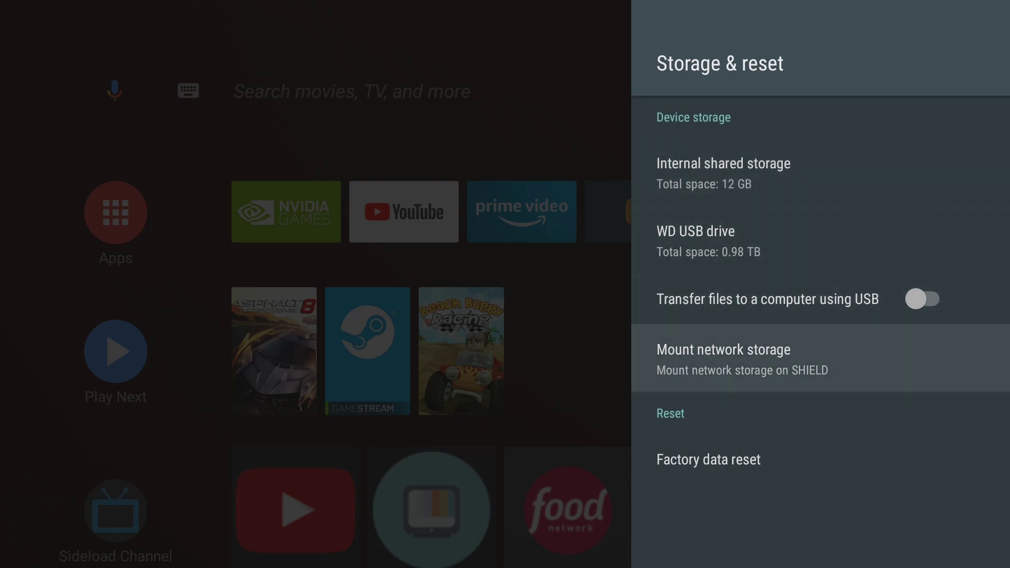
{"action": "key", "text": "Escape"}
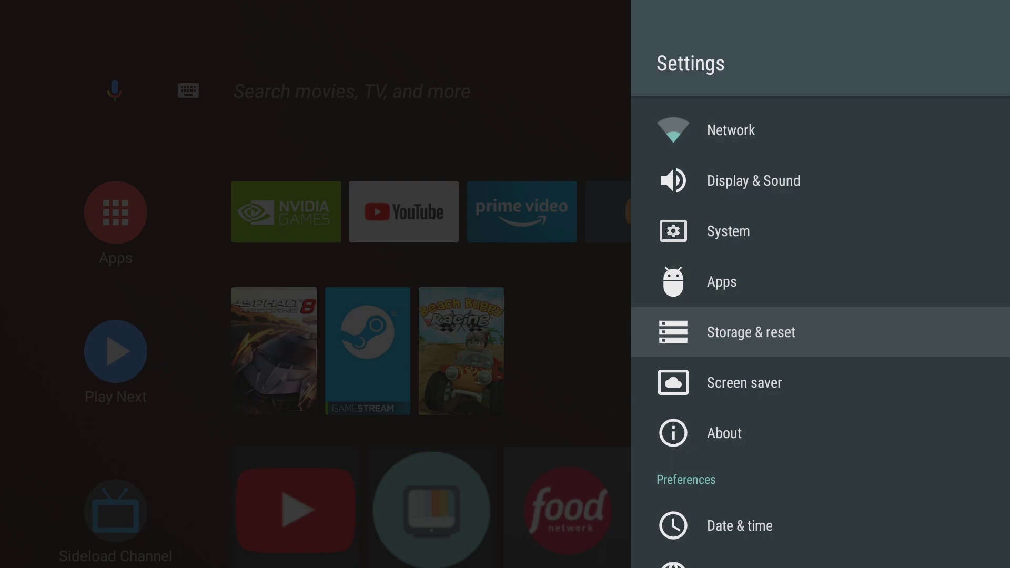
Step: View the Screen saver settings and return to the main settings list
{"action": "key", "text": "Down"}
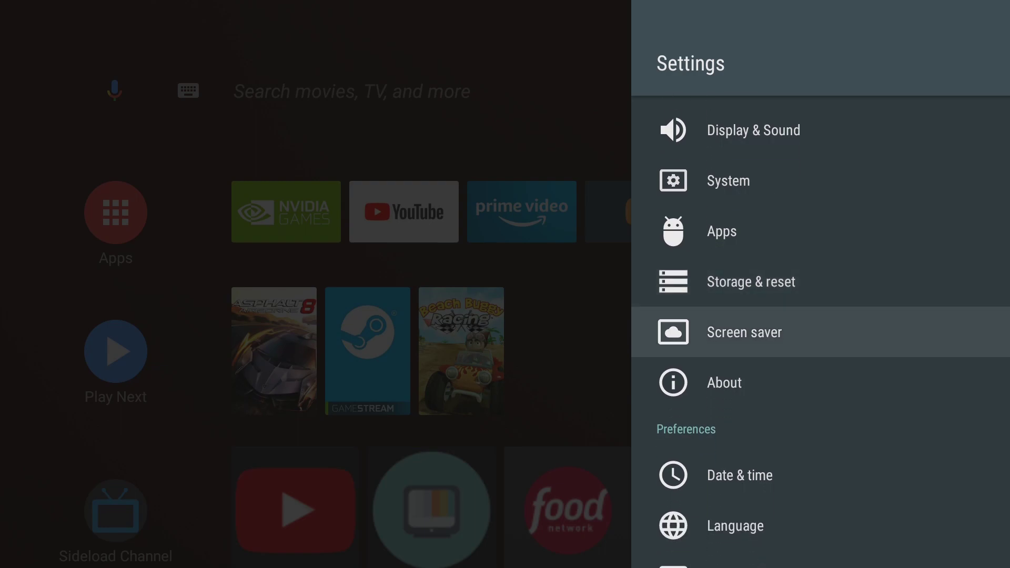
{"action": "key", "text": "Return"}
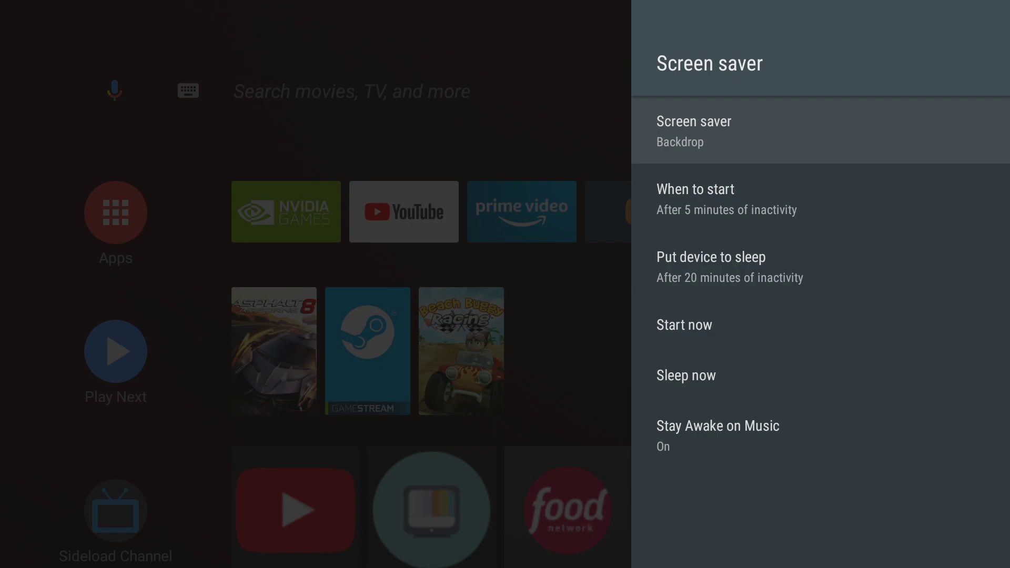
{"action": "key", "text": "Escape"}
Step: Examine the device's About information, including the model and Android version, and return to the main settings list
{"action": "key", "text": "Down"}
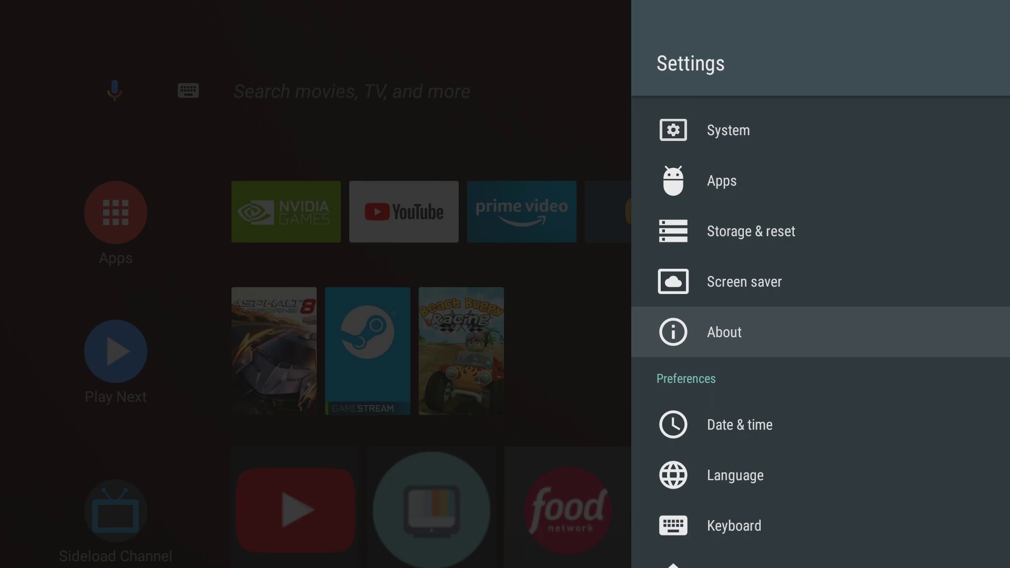
{"action": "key", "text": "Return"}
{"action": "key", "text": "Down"}
{"action": "key", "text": "Down"}
{"action": "key", "text": "Down"}
{"action": "key", "text": "Up"}
{"action": "key", "text": "Up"}
{"action": "key", "text": "Up"}
{"action": "key", "text": "Down"}
{"action": "key", "text": "Down"}
{"action": "key", "text": "Down"}
{"action": "key", "text": "Down"}
{"action": "key", "text": "Down"}
{"action": "key", "text": "Down"}
{"action": "key", "text": "Down"}
{"action": "key", "text": "Down"}
{"action": "key", "text": "Down"}
{"action": "key", "text": "Down"}
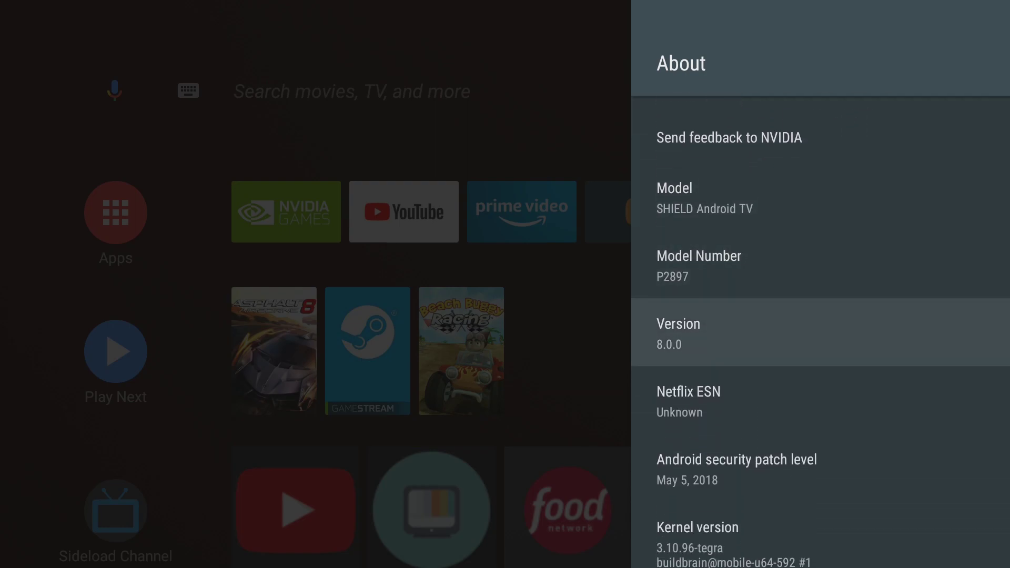
{"action": "key", "text": "Escape"}
Step: Look through the Preferences section of the settings and open the Home screen settings
{"action": "key", "text": "Down"}
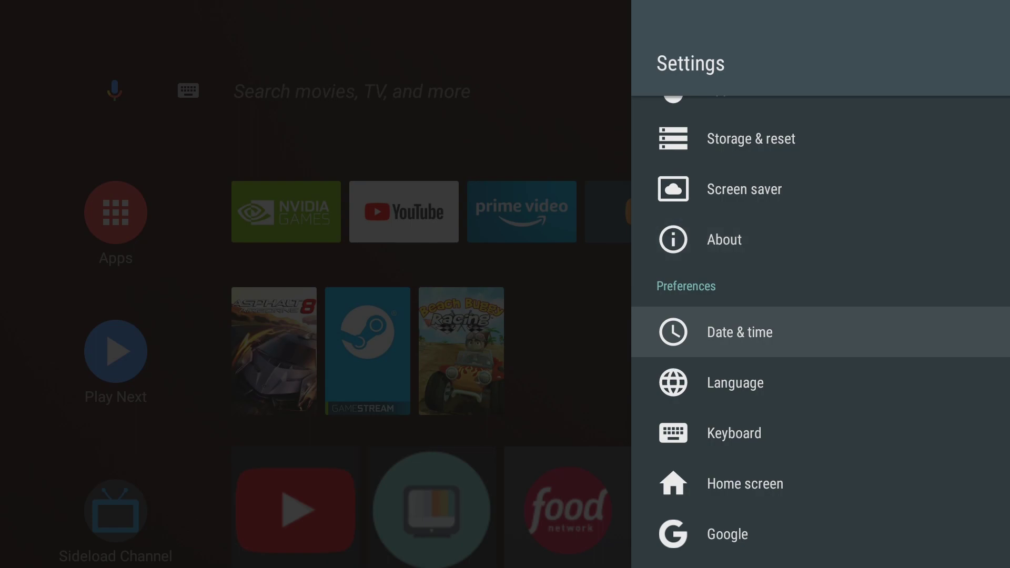
{"action": "key", "text": "Down"}
{"action": "key", "text": "Down"}
{"action": "key", "text": "Down"}
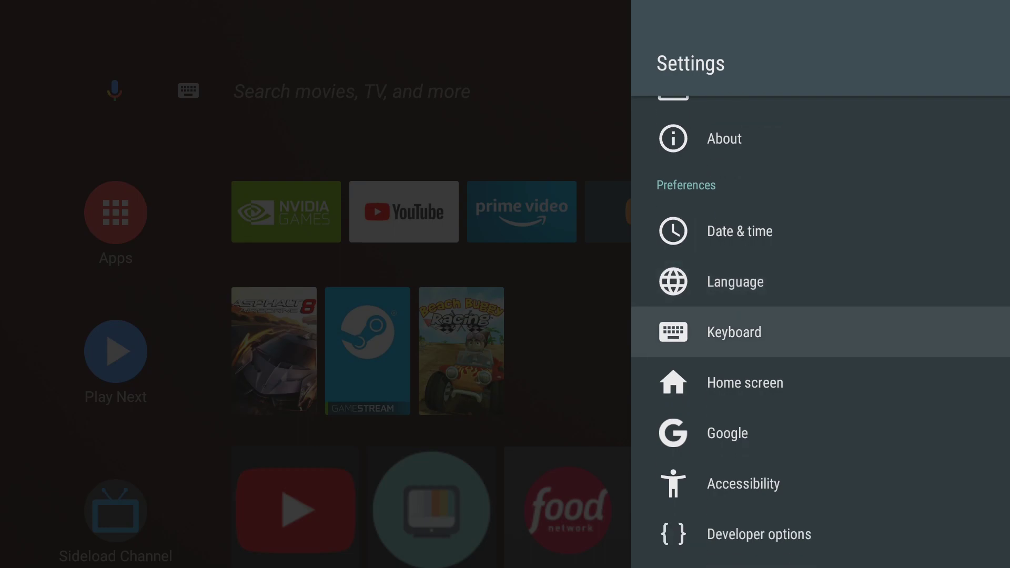
{"action": "key", "text": "Return"}
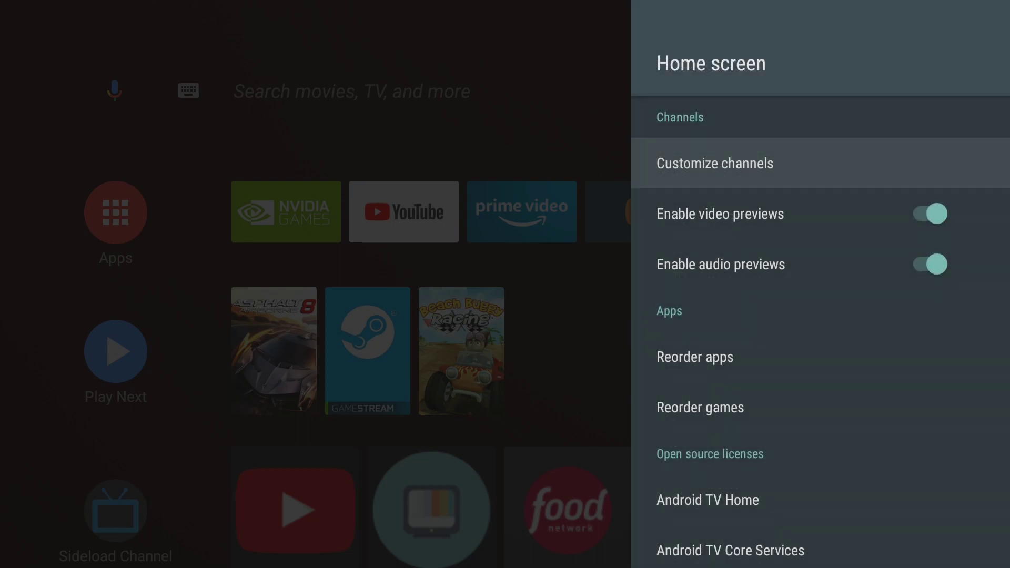
Step: Review the apps in the channel customization, and look at the video and audio preview options
{"action": "key", "text": "Return"}
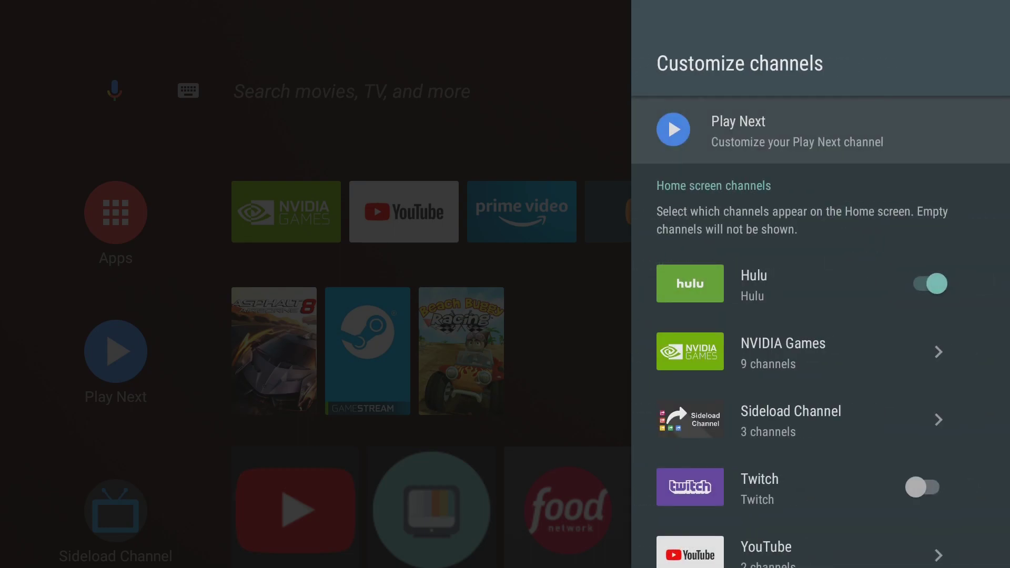
{"action": "key", "text": "Down"}
{"action": "key", "text": "Down"}
{"action": "key", "text": "Down"}
{"action": "key", "text": "Down"}
{"action": "key", "text": "Down"}
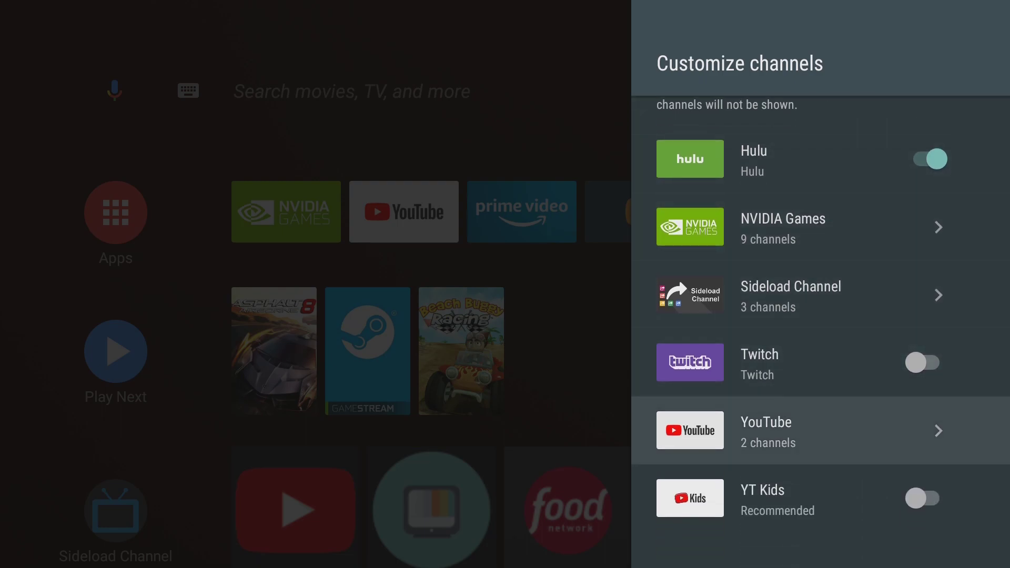
{"action": "key", "text": "Escape"}
{"action": "key", "text": "Down"}
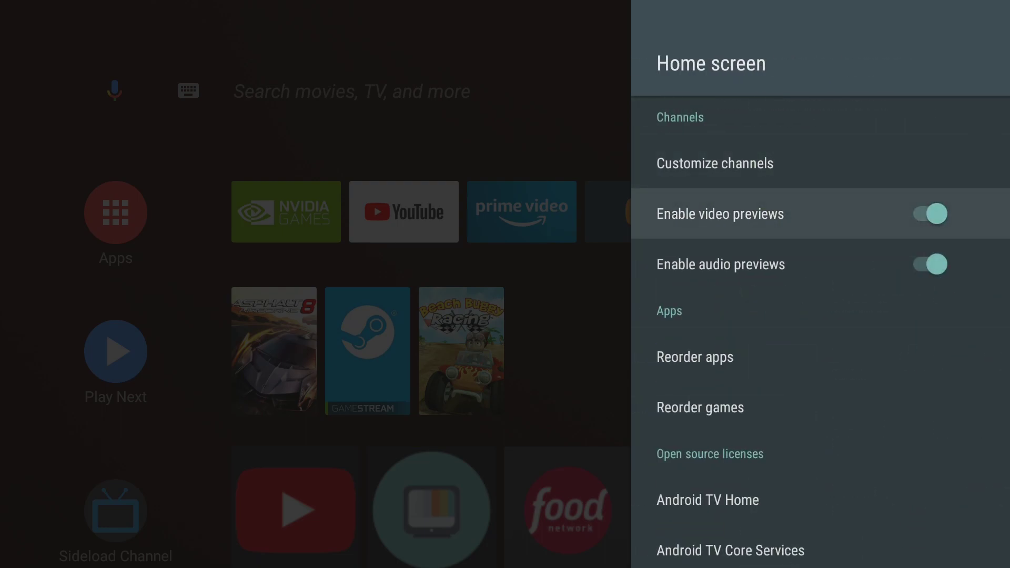
{"action": "key", "text": "Down"}
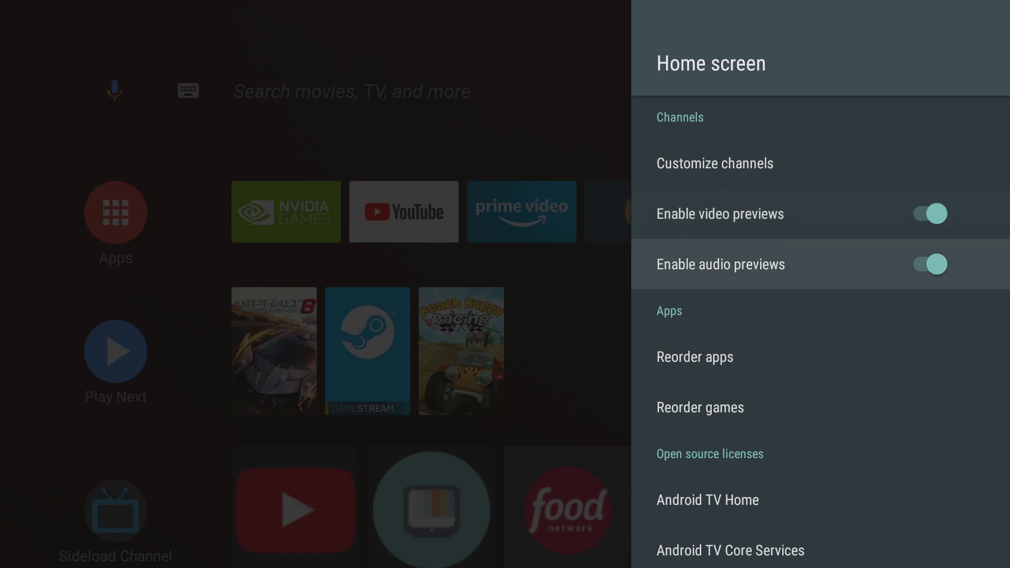
Step: Open the app reordering grid, select the YouTube tile and leave the grid without moving it
{"action": "key", "text": "Down"}
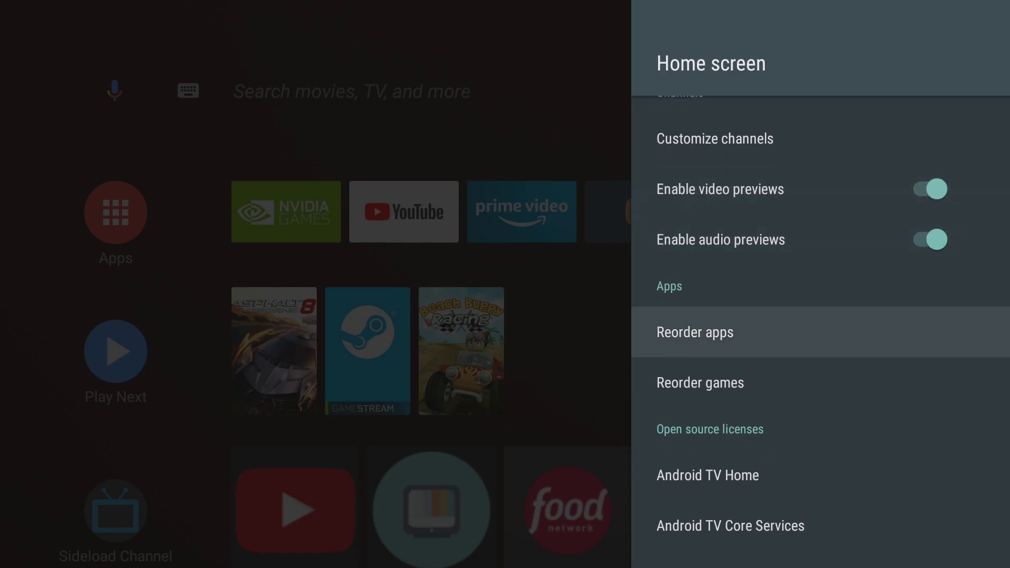
{"action": "key", "text": "Return"}
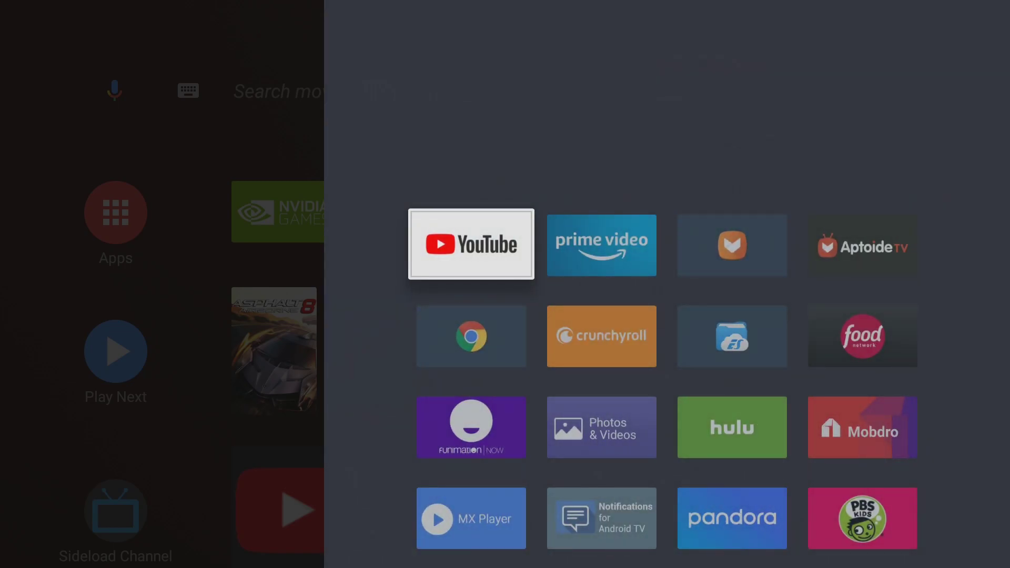
{"action": "key", "text": "Down"}
{"action": "key", "text": "Up"}
{"action": "key", "text": "Return"}
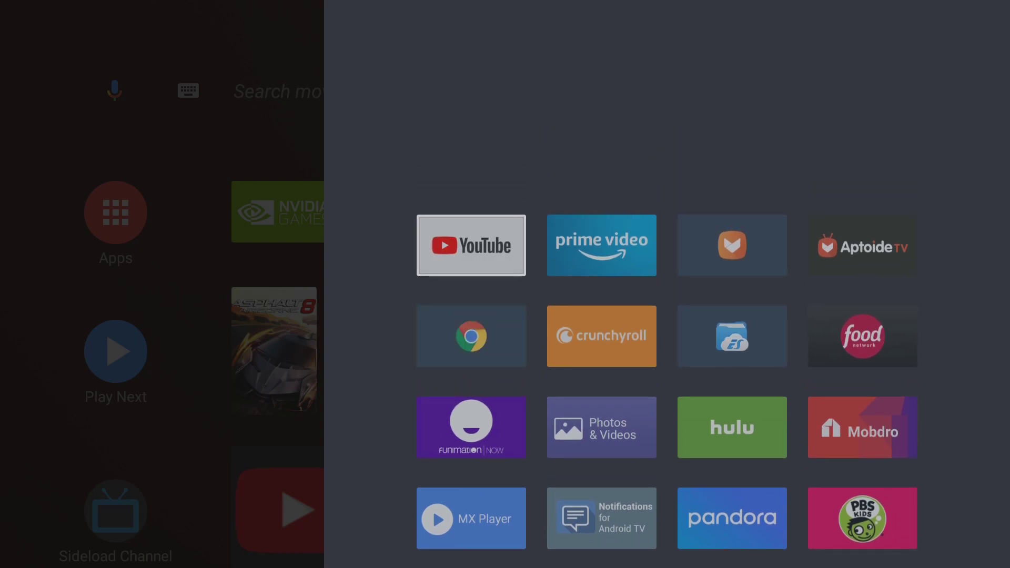
{"action": "key", "text": "Escape"}
{"action": "key", "text": "Escape"}
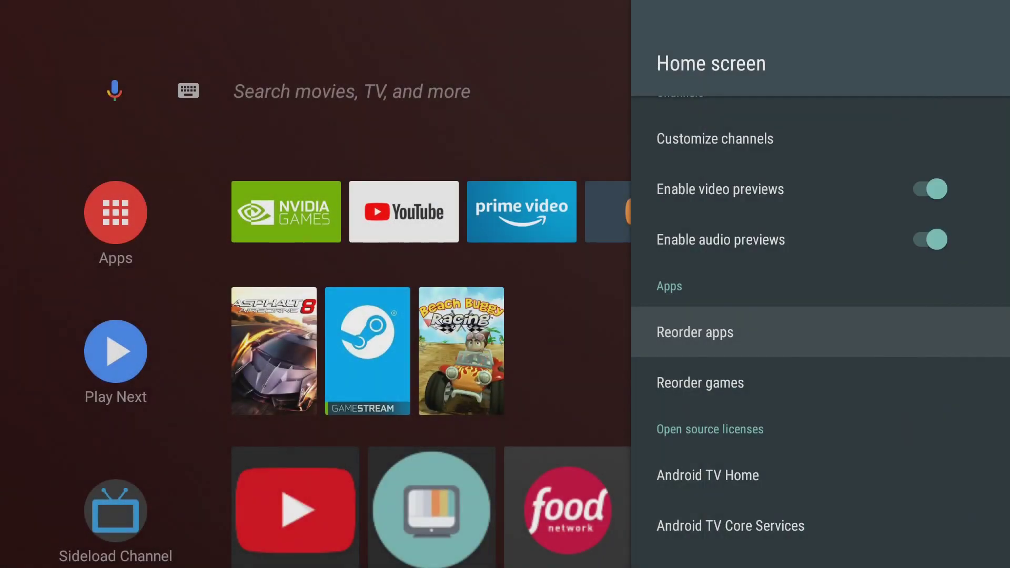
Step: View the open source licenses for Android TV Home and return to the Home screen settings
{"action": "key", "text": "Down"}
{"action": "key", "text": "Down"}
{"action": "key", "text": "Return"}
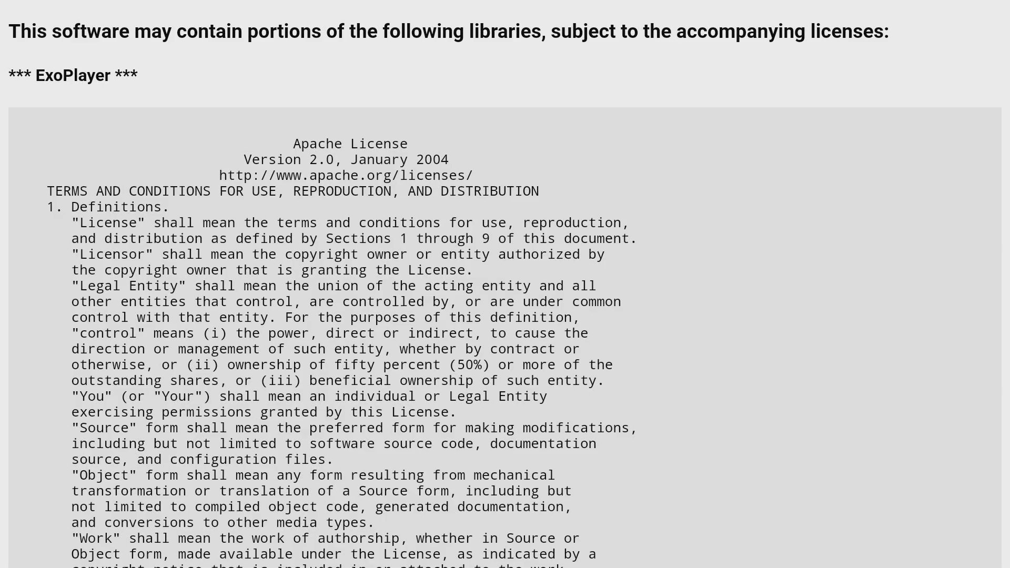
{"action": "key", "text": "Escape"}
{"action": "key", "text": "Down"}
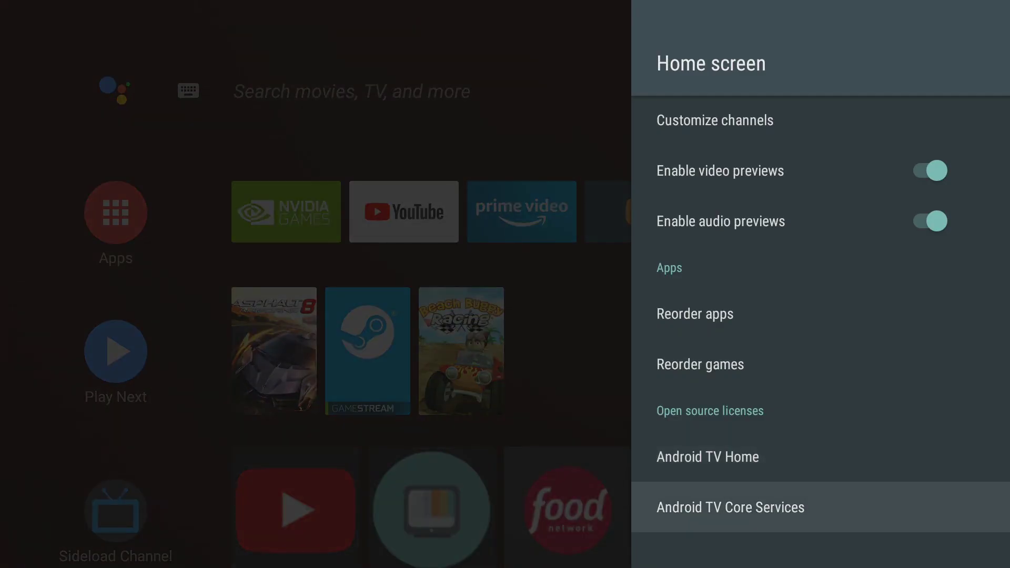
{"action": "key", "text": "Up"}
{"action": "key", "text": "Up"}
{"action": "key", "text": "Up"}
{"action": "key", "text": "Up"}
{"action": "key", "text": "Down"}
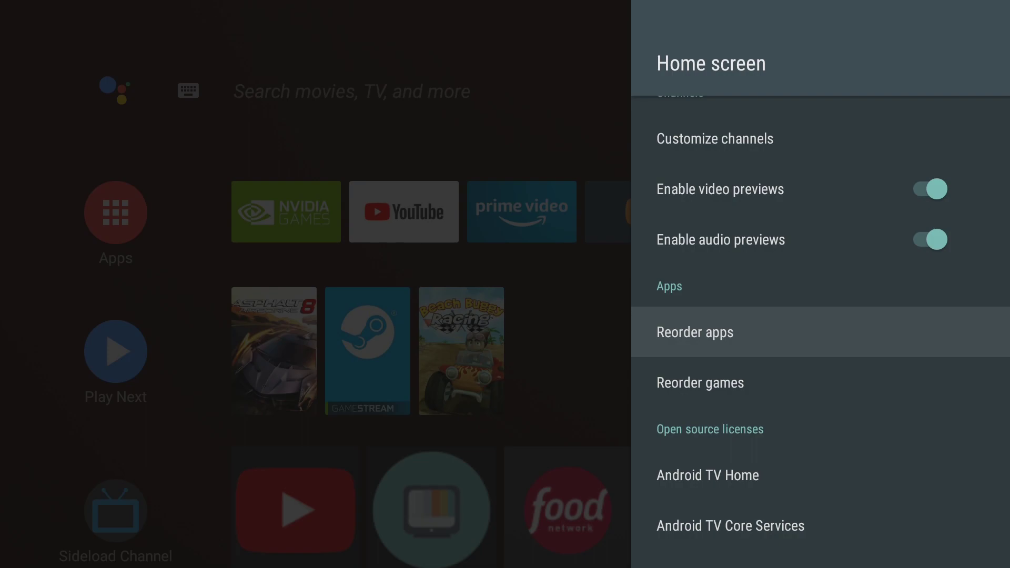
Step: View the app reordering grid and return to the Home screen settings without moving any tile
{"action": "key", "text": "Return"}
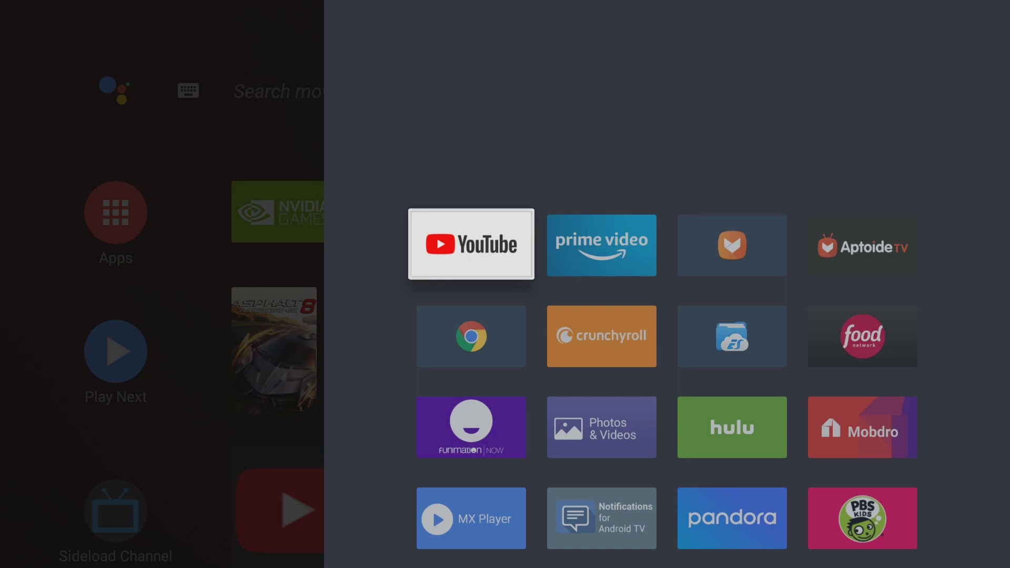
{"action": "key", "text": "Down"}
{"action": "key", "text": "Escape"}
Step: View the game reordering grid without changing the order and exit the settings to the home screen
{"action": "key", "text": "Down"}
{"action": "key", "text": "Return"}
{"action": "key", "text": "Down"}
{"action": "key", "text": "Up"}
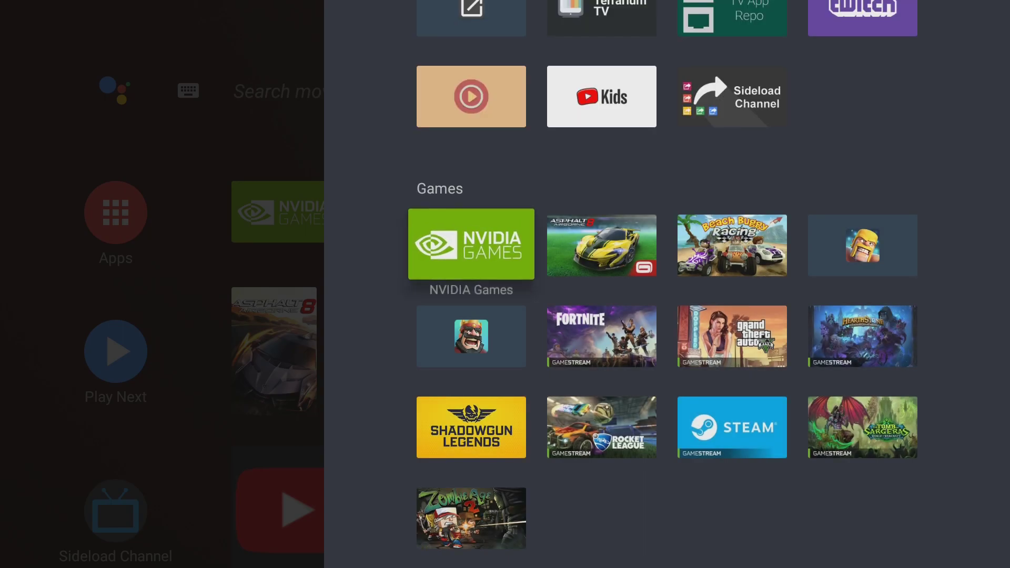
{"action": "key", "text": "Escape"}
{"action": "key", "text": "Up"}
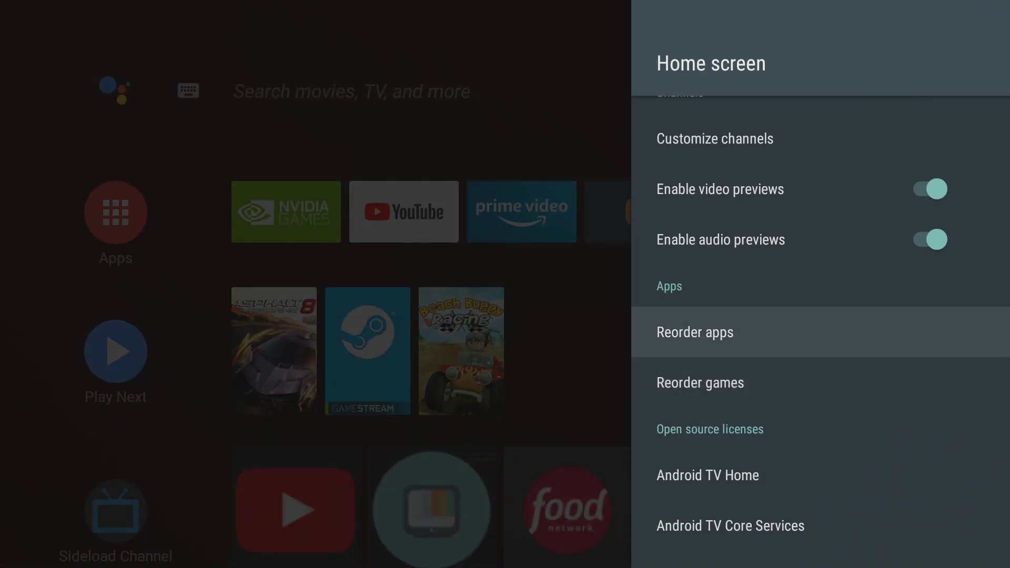
{"action": "key", "text": "Escape"}
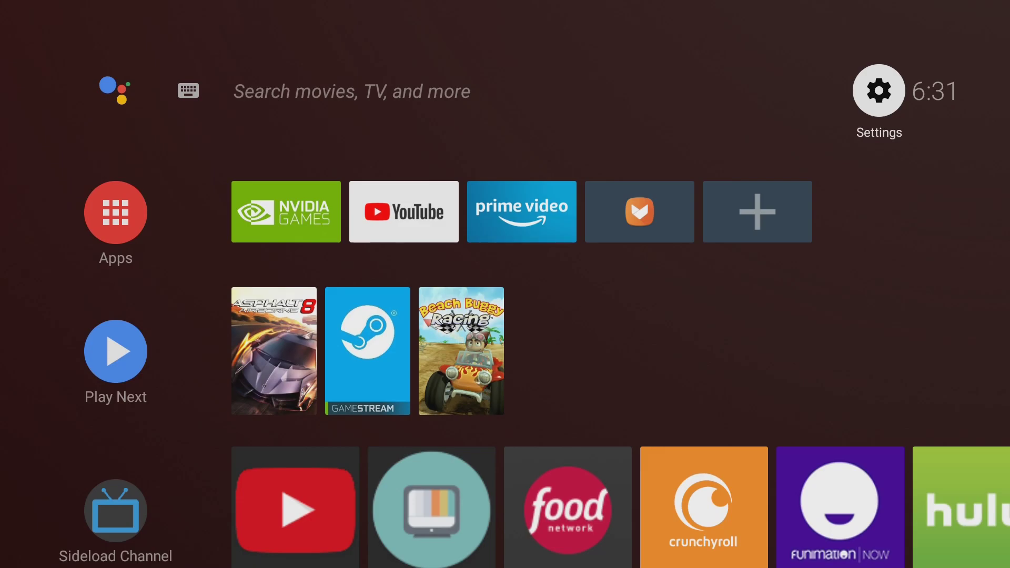
Step: Open the channel customization from the end of the home screen's channel rows
{"action": "key", "text": "Down"}
{"action": "key", "text": "Down"}
{"action": "key", "text": "Down"}
{"action": "key", "text": "Down"}
{"action": "key", "text": "Down"}
{"action": "key", "text": "Down"}
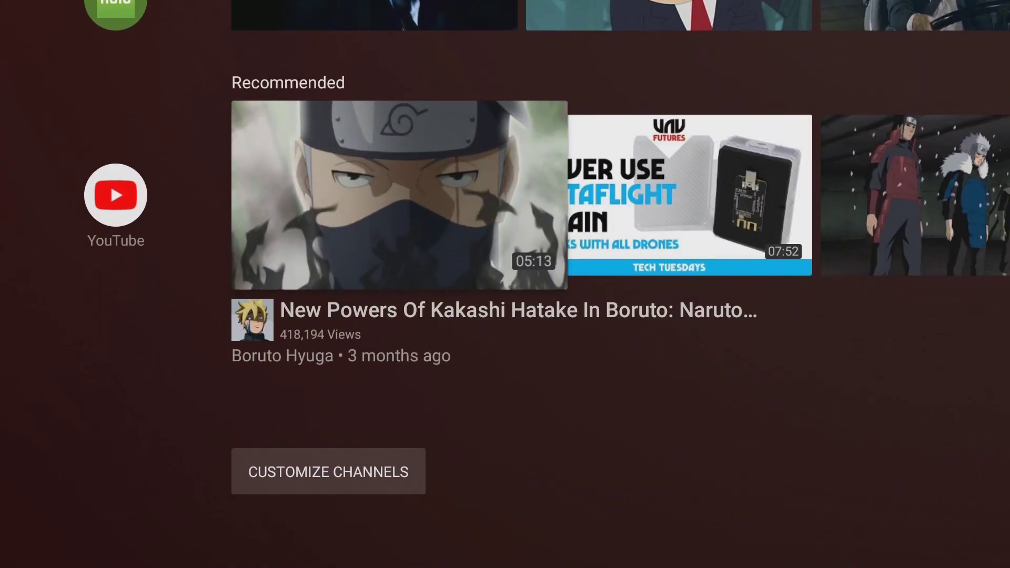
{"action": "key", "text": "Return"}
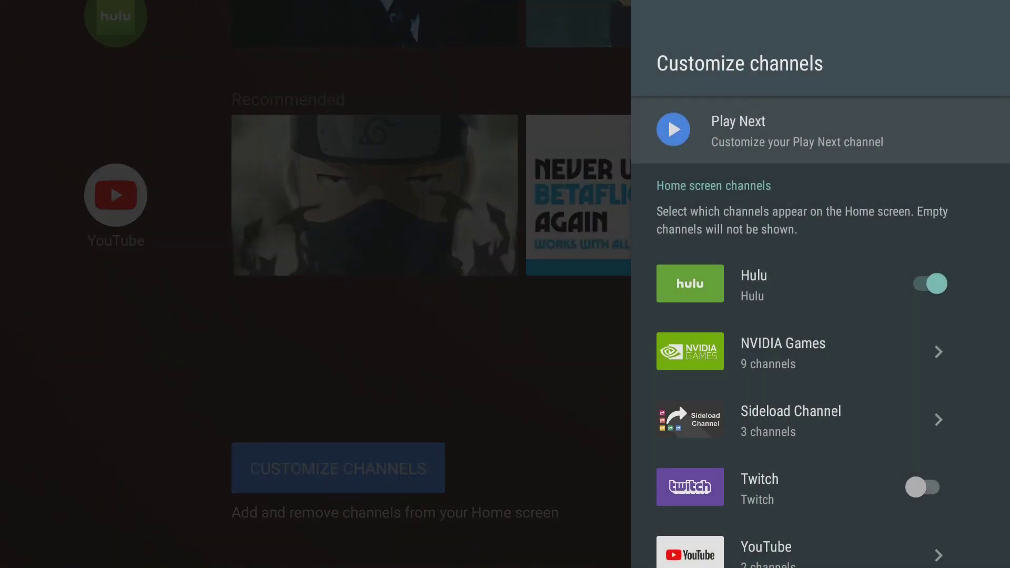
Step: Review the apps offered as home screen channels, from Hulu to YouTube, and close the channel customization
{"action": "key", "text": "Down"}
{"action": "key", "text": "Down"}
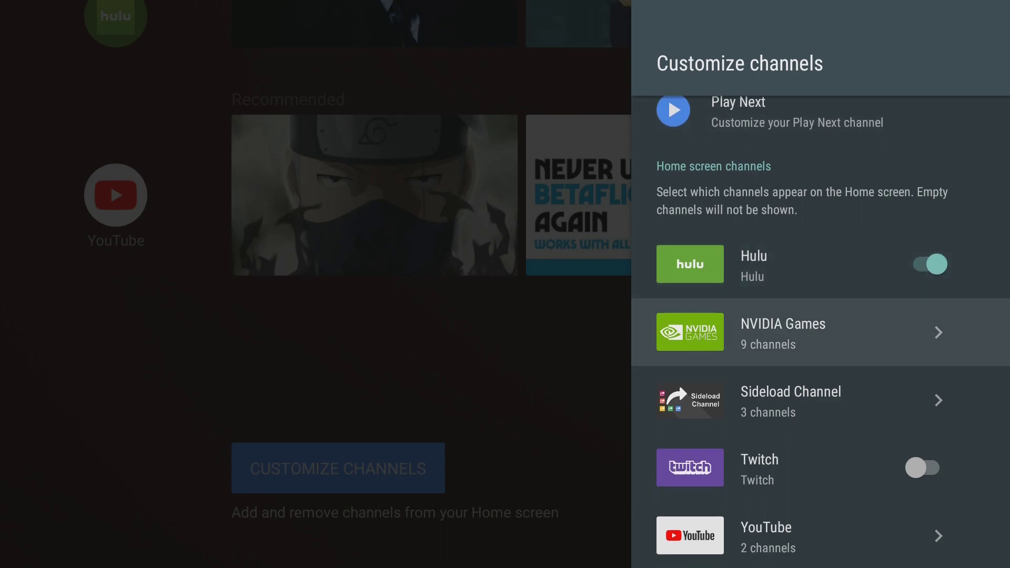
{"action": "key", "text": "Down"}
{"action": "key", "text": "Down"}
{"action": "key", "text": "Down"}
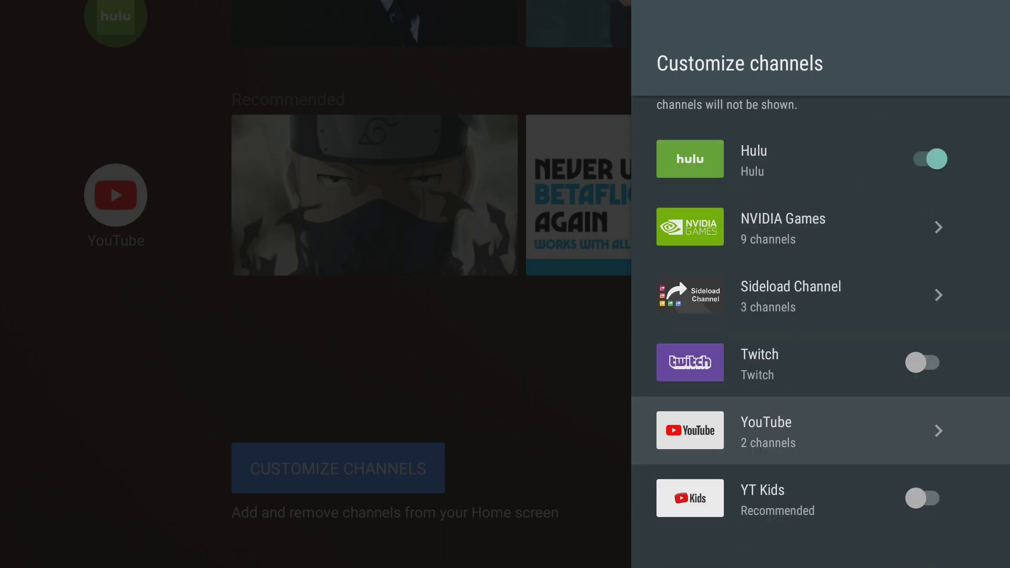
{"action": "key", "text": "Escape"}
Step: Browse back up through the home screen channels and look over the collapsed row list up to Apps
{"action": "key", "text": "Up"}
{"action": "key", "text": "Up"}
{"action": "key", "text": "Up"}
{"action": "key", "text": "Up"}
{"action": "key", "text": "Up"}
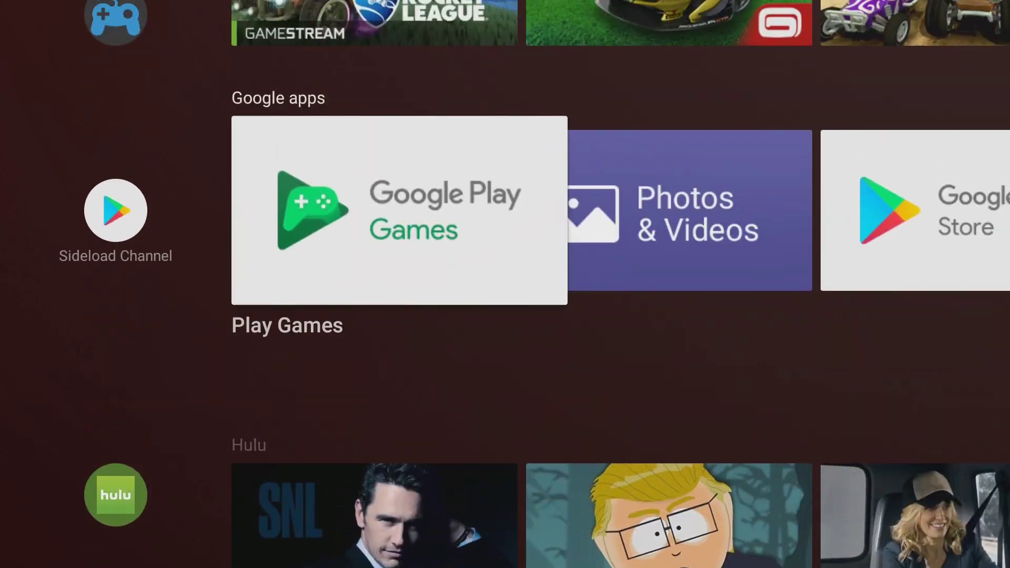
{"action": "key", "text": "Up"}
{"action": "key", "text": "Down"}
{"action": "key", "text": "Left"}
{"action": "key", "text": "Down"}
{"action": "key", "text": "Up"}
{"action": "key", "text": "Up"}
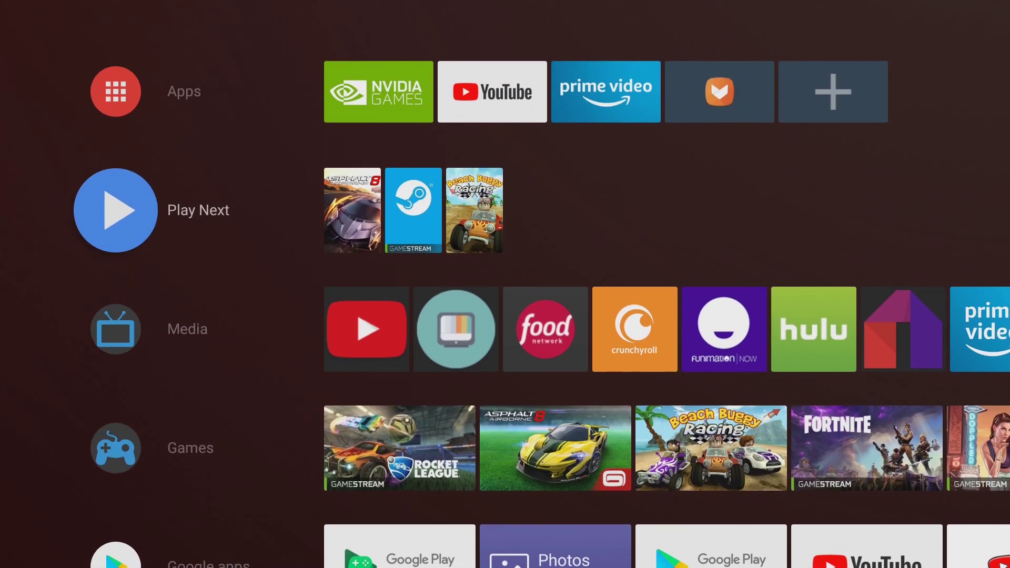
{"action": "key", "text": "Up"}
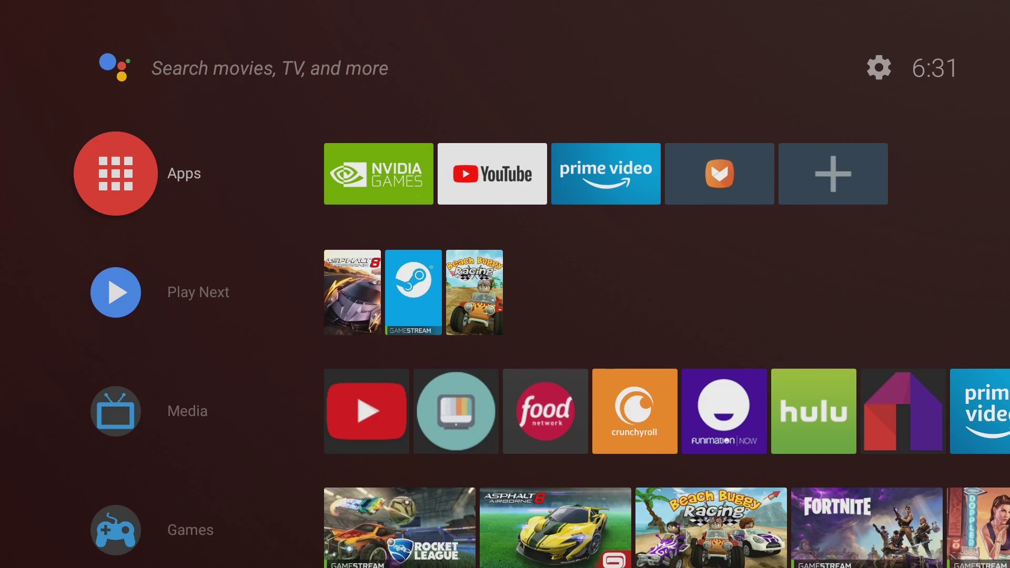
Step: Look through the rows from Play Next to the YouTube Recommended row, and return to the search bar
{"action": "key", "text": "Down"}
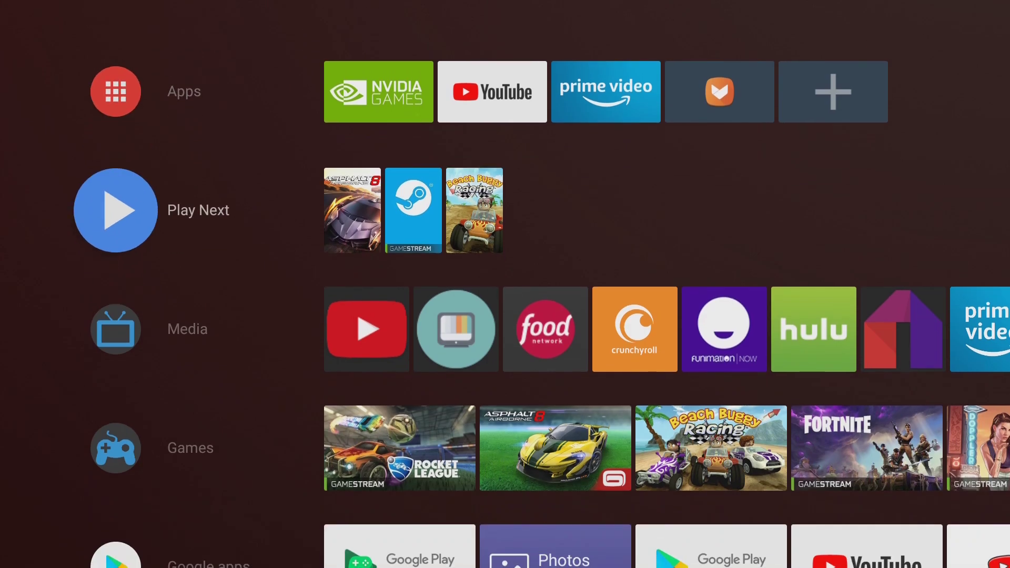
{"action": "key", "text": "Down"}
{"action": "key", "text": "Down"}
{"action": "key", "text": "Down"}
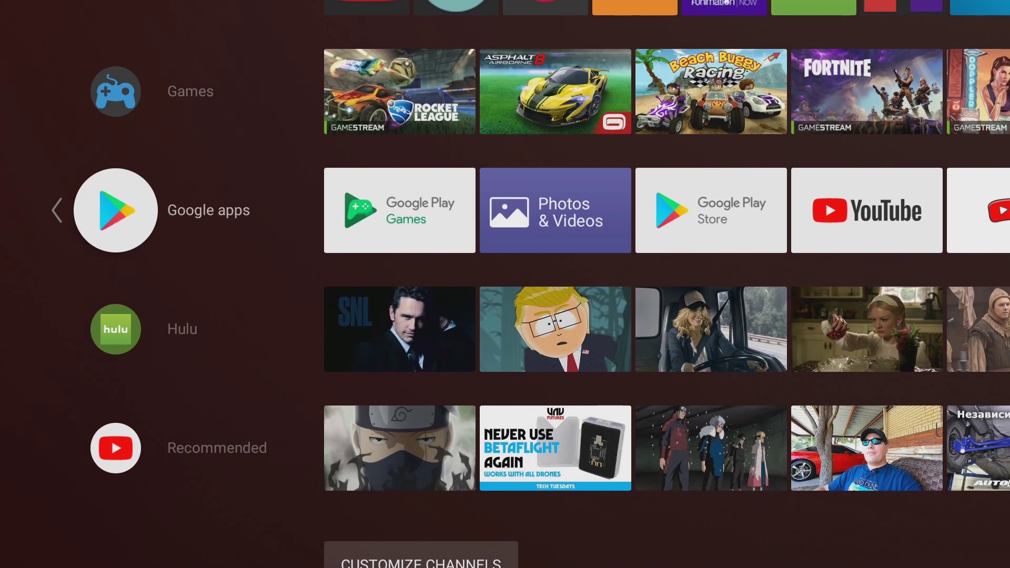
{"action": "key", "text": "Down"}
{"action": "key", "text": "Down"}
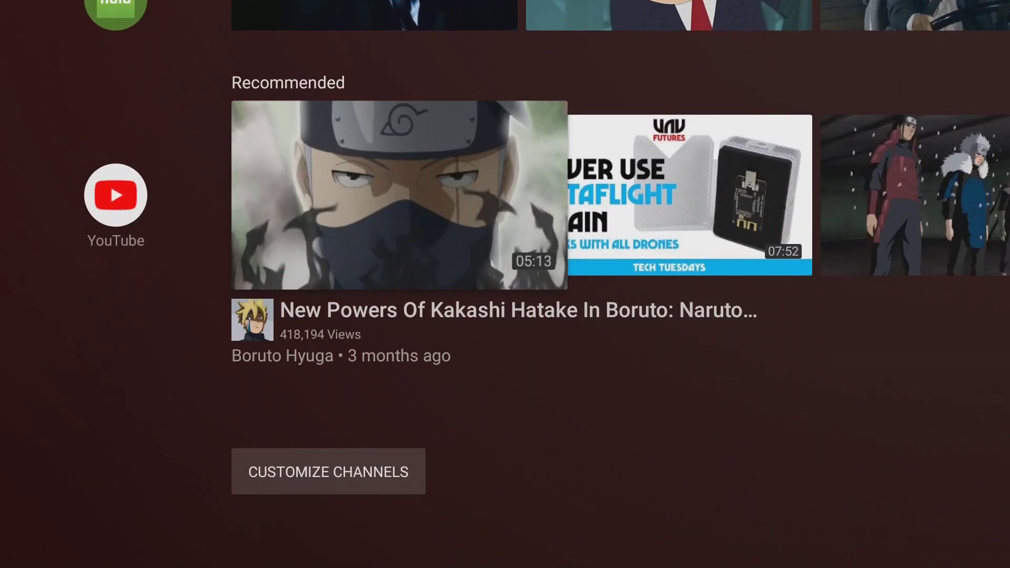
{"action": "key", "text": "Escape"}
{"action": "key", "text": "Down"}
{"action": "key", "text": "Up"}
{"action": "key", "text": "Up"}
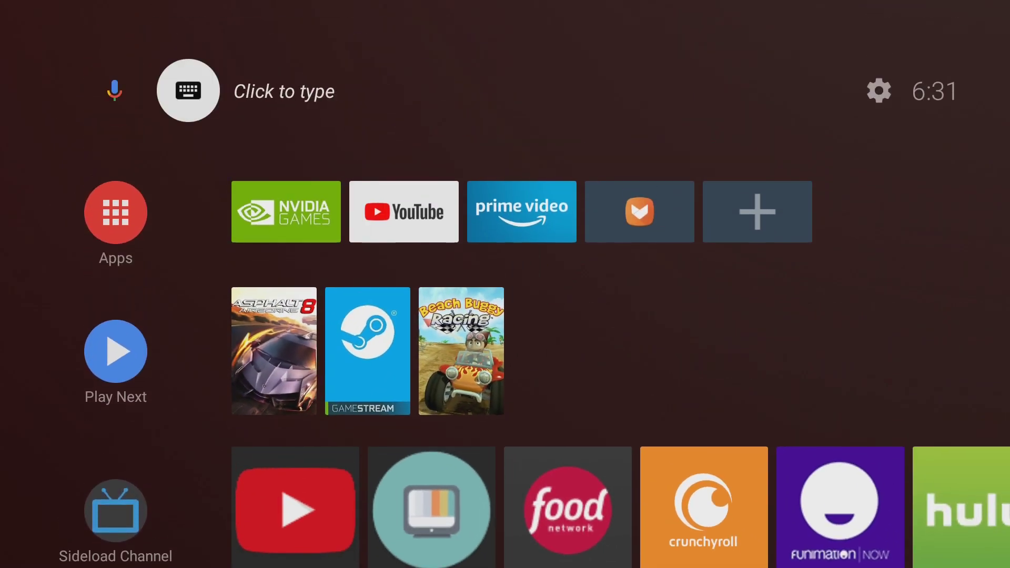
Step: Look at the Steam entry in the Play Next row, followed by the Media and Games rows
{"action": "key", "text": "Down"}
{"action": "key", "text": "Down"}
{"action": "key", "text": "Right"}
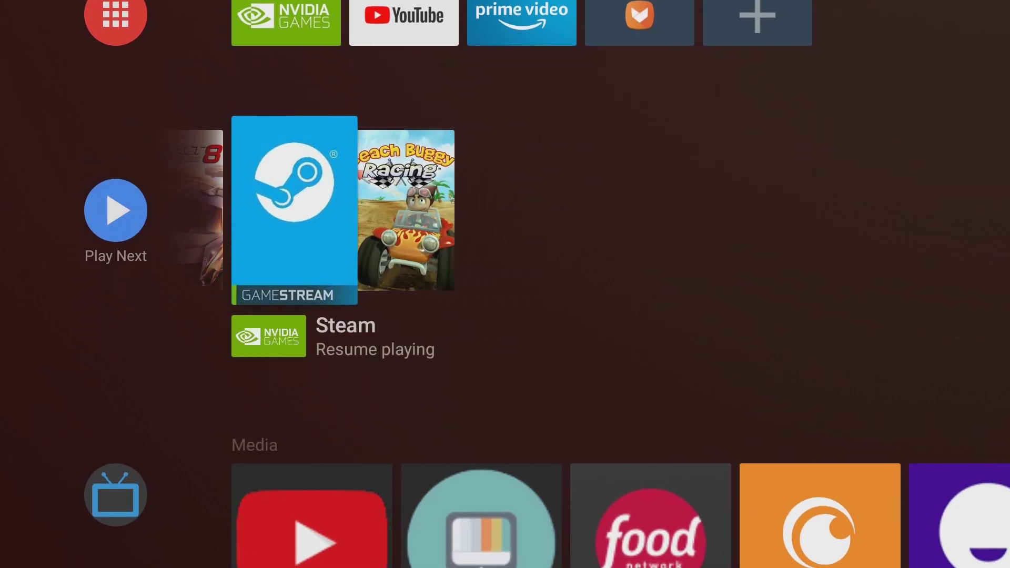
{"action": "key", "text": "Left"}
{"action": "key", "text": "Down"}
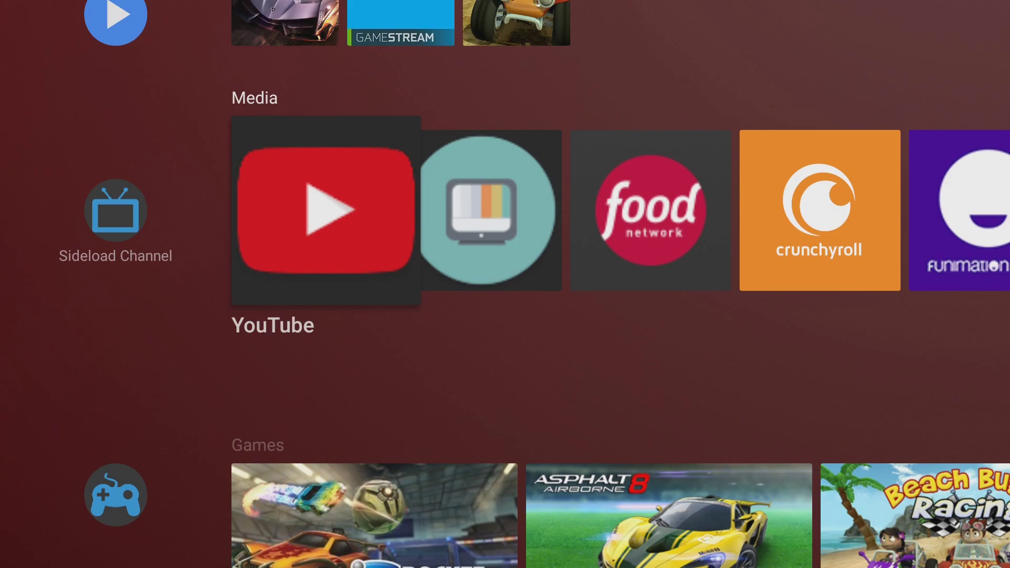
{"action": "key", "text": "Down"}
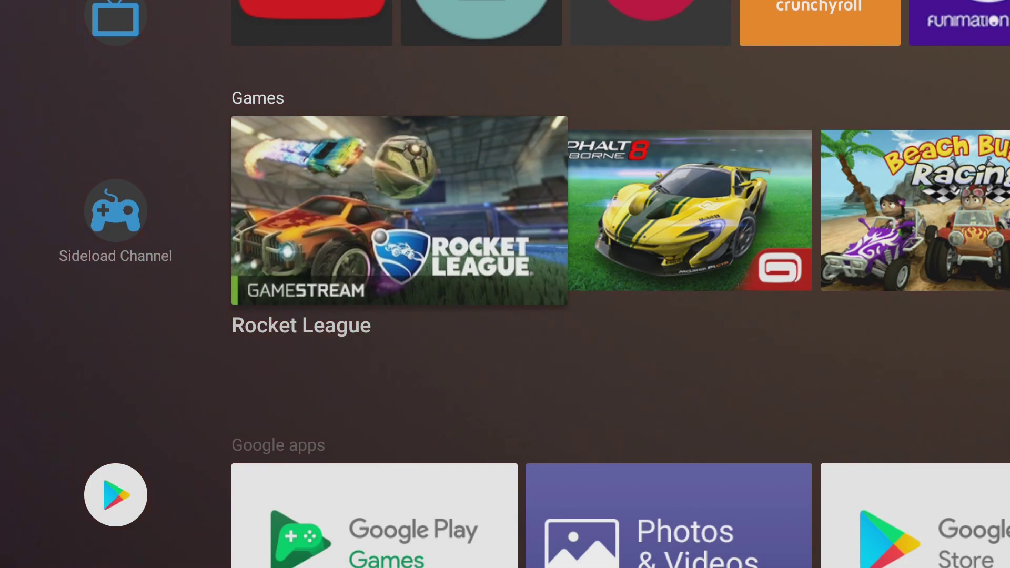
Step: Examine the Media row in the collapsed list and its Terrarium TV tile, and return to the Apps row
{"action": "key", "text": "Up"}
{"action": "key", "text": "Left"}
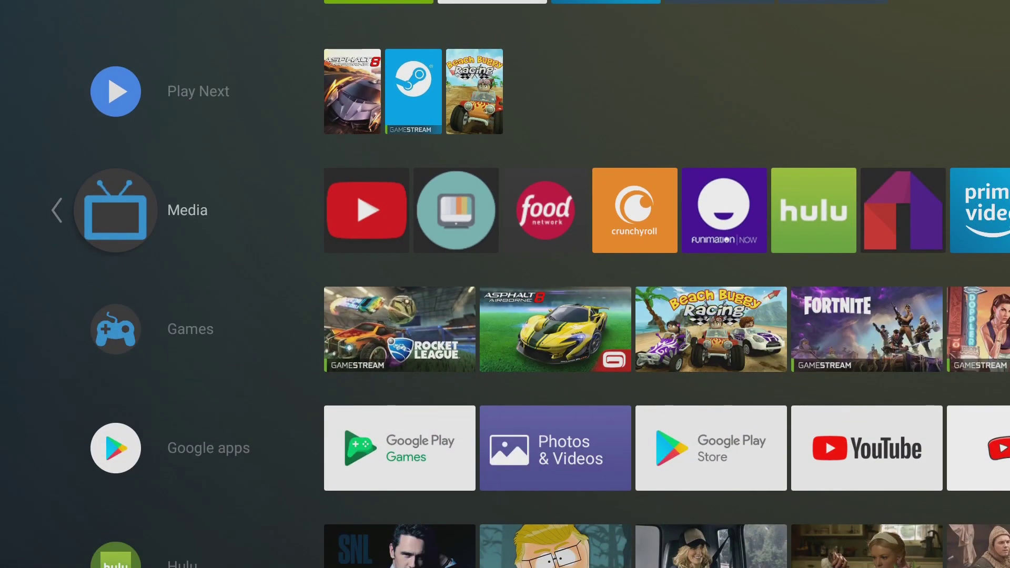
{"action": "key", "text": "Down"}
{"action": "key", "text": "Up"}
{"action": "key", "text": "Right"}
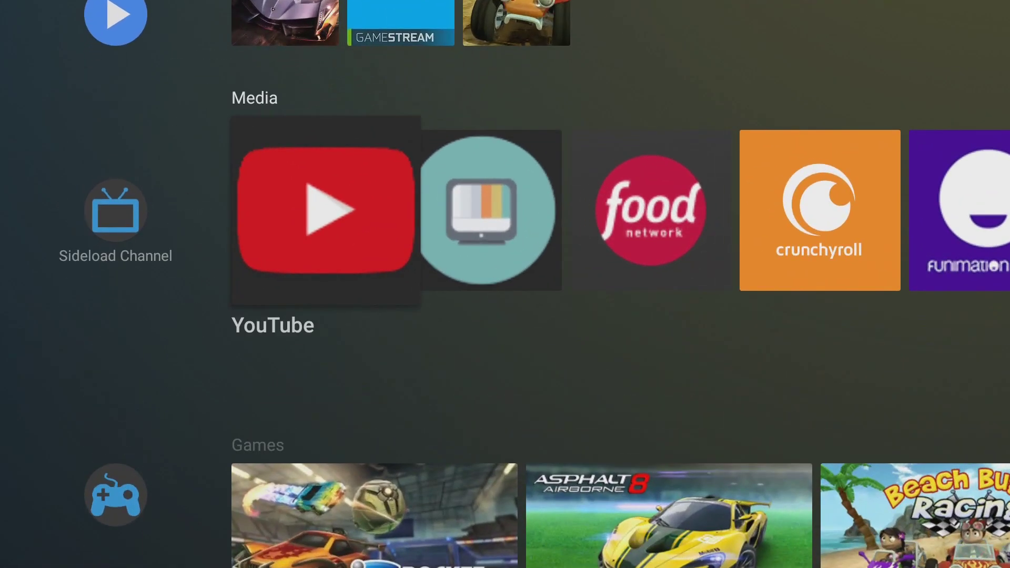
{"action": "key", "text": "Right"}
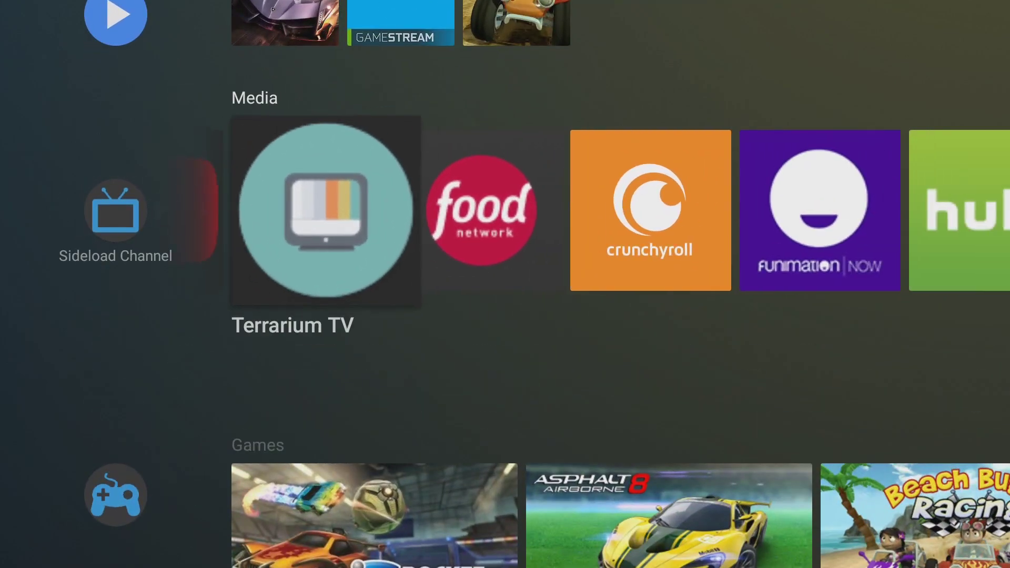
{"action": "key", "text": "Up"}
{"action": "key", "text": "Up"}
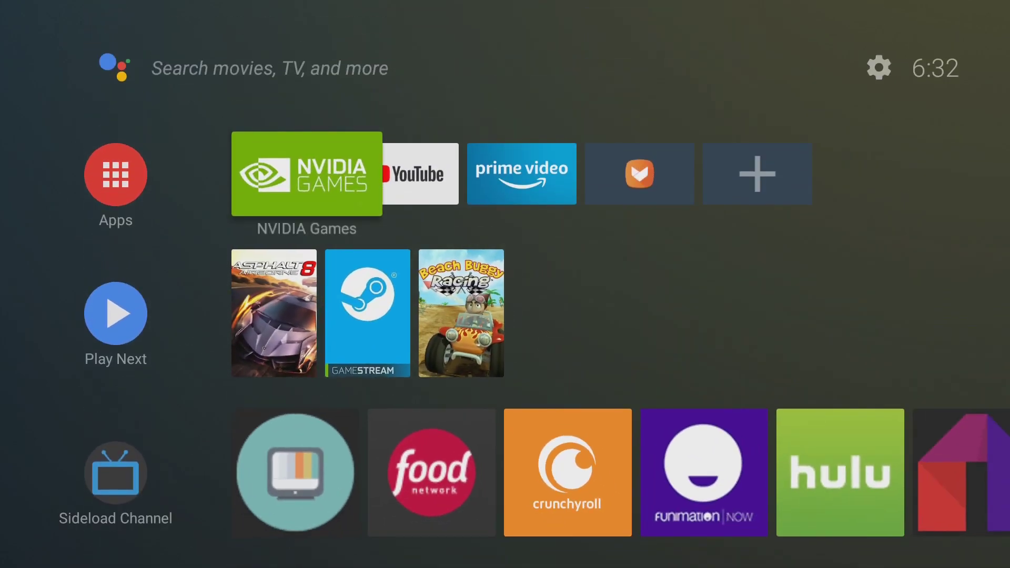